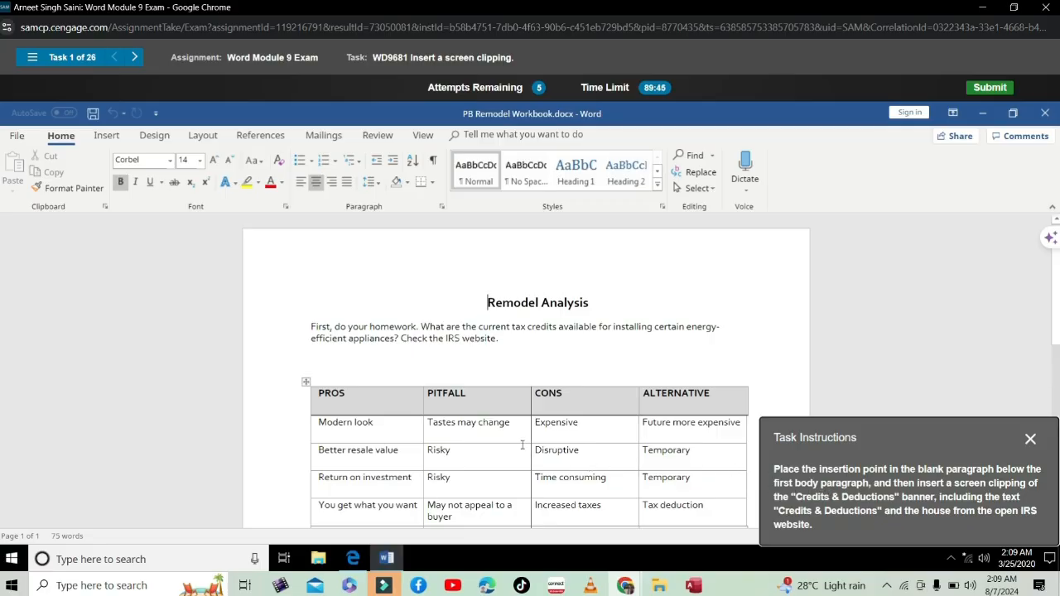
Try to insert a screenshot of the open IRS window in the blank paragraph below the first body paragraph, and restart the task.
click(325, 356)
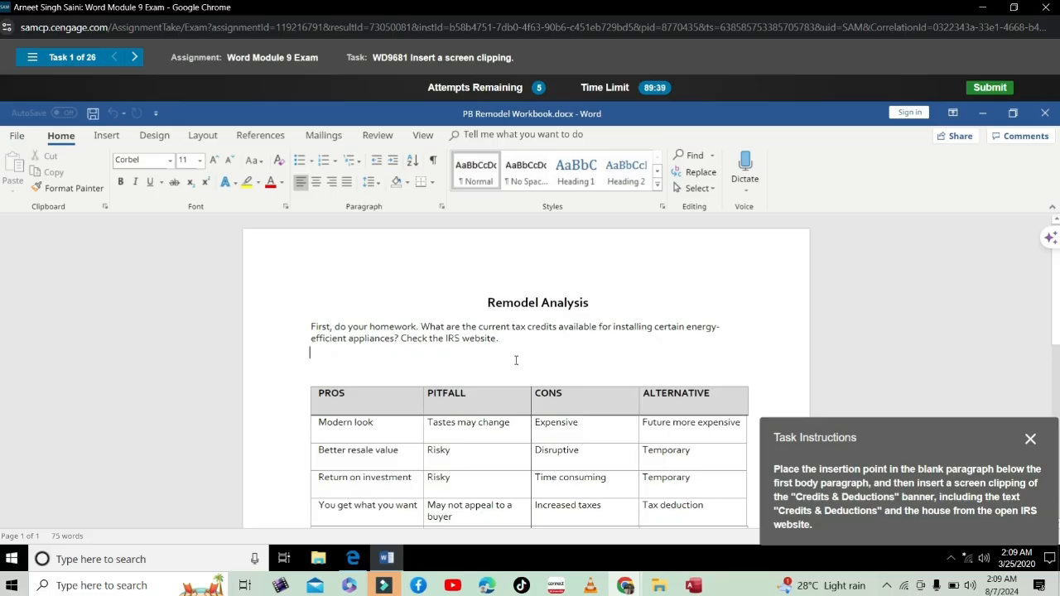
click(106, 136)
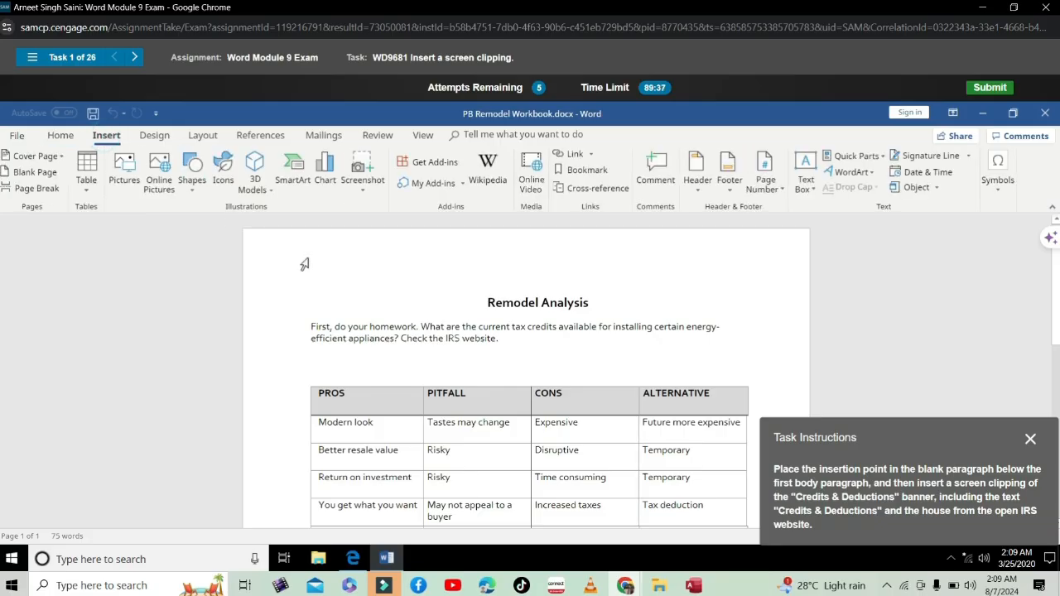
click(370, 196)
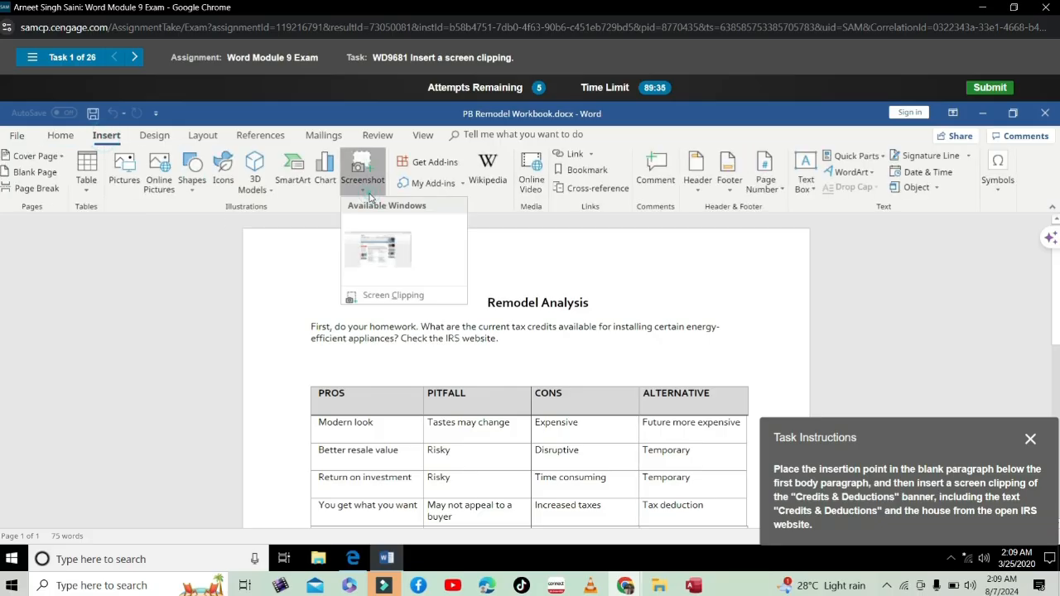
click(376, 250)
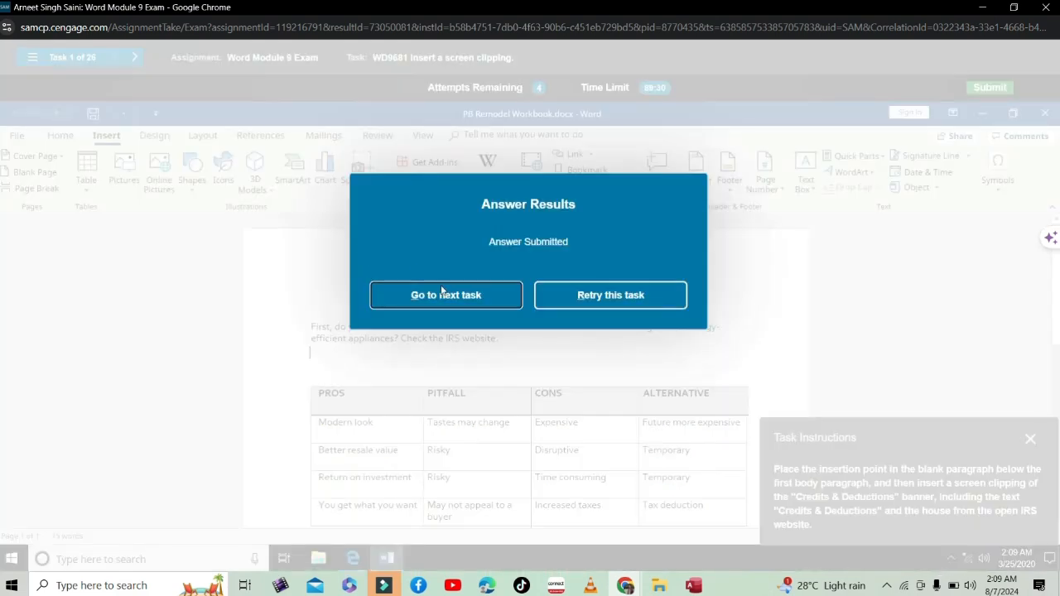
click(571, 302)
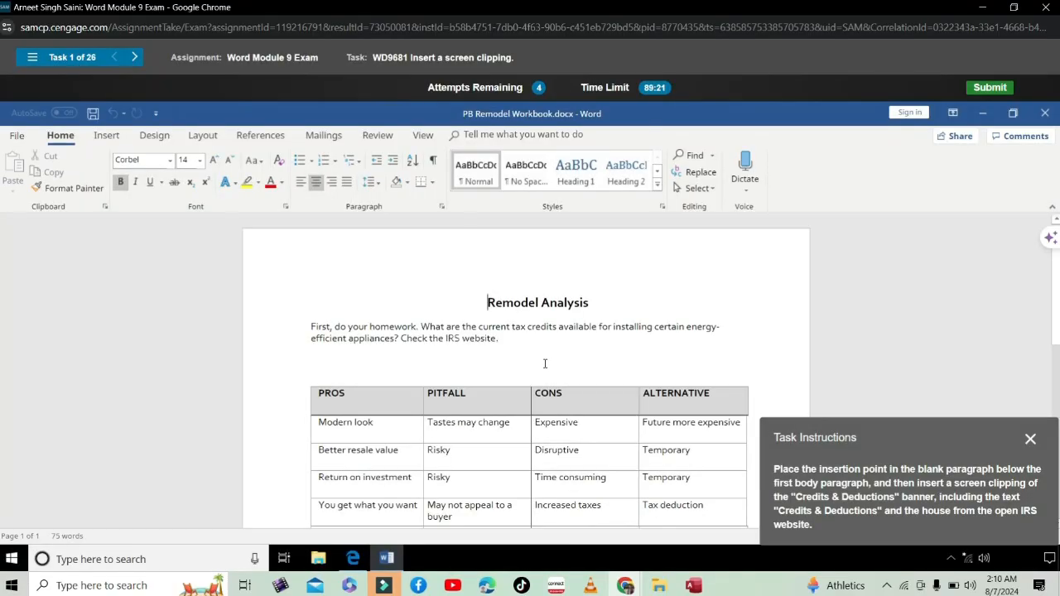
Try again to insert the available IRS window as a screenshot in the blank area above the table, and restart Task 1.
click(317, 357)
click(107, 136)
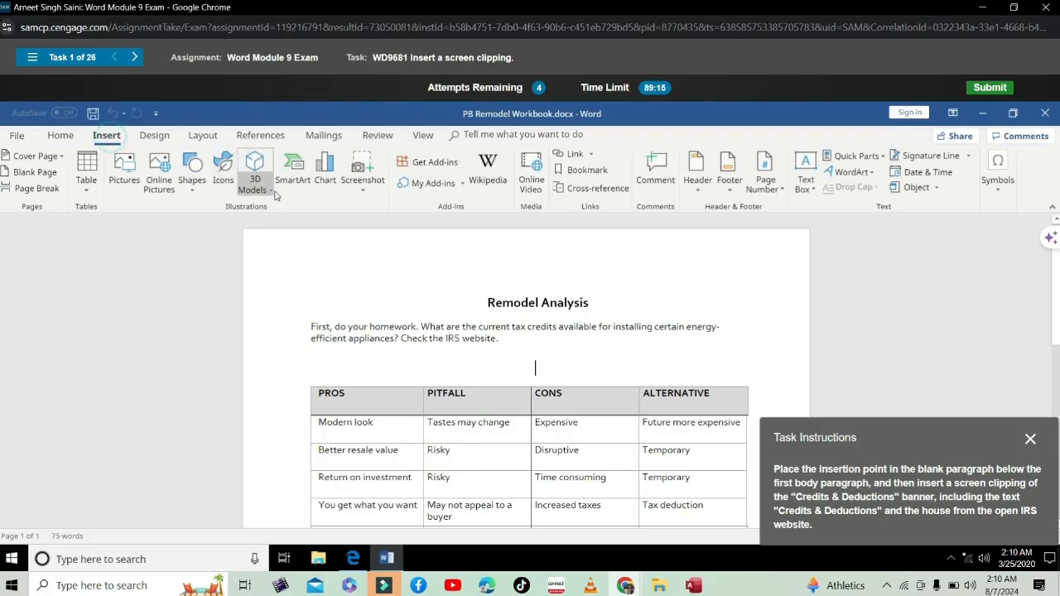
click(361, 174)
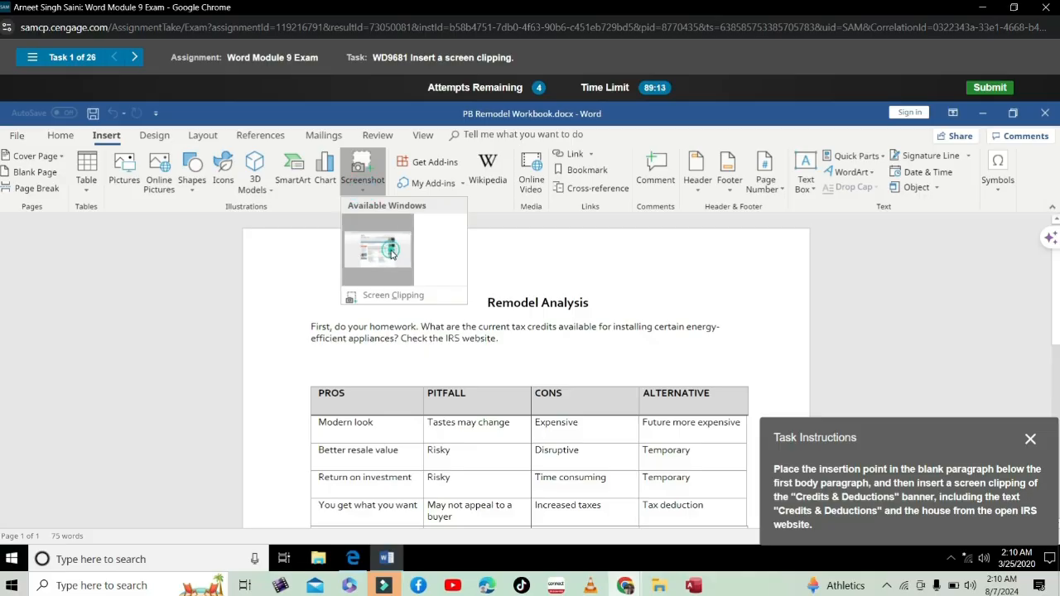
click(374, 294)
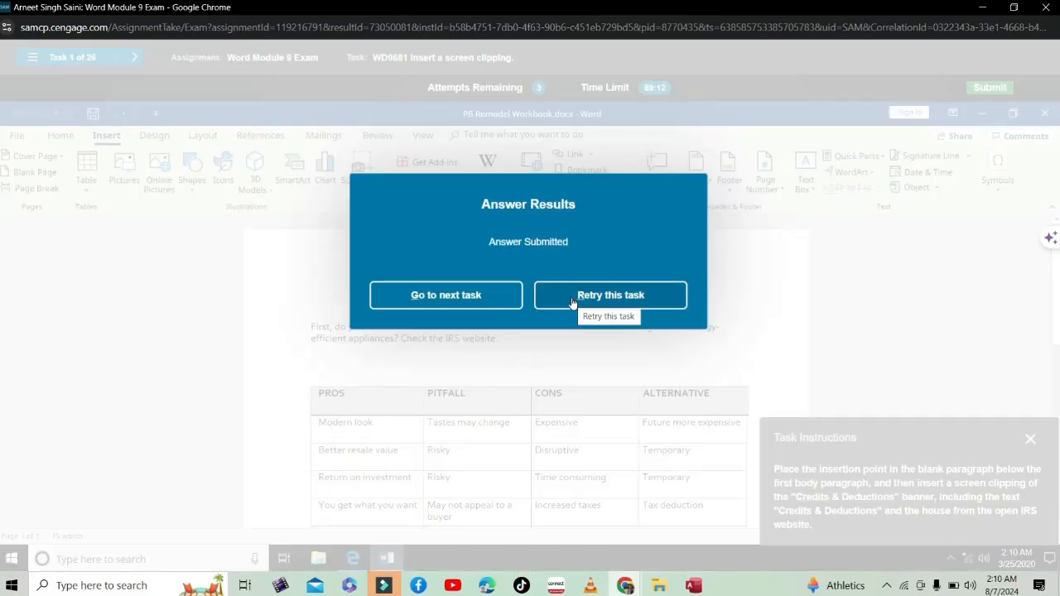
click(571, 303)
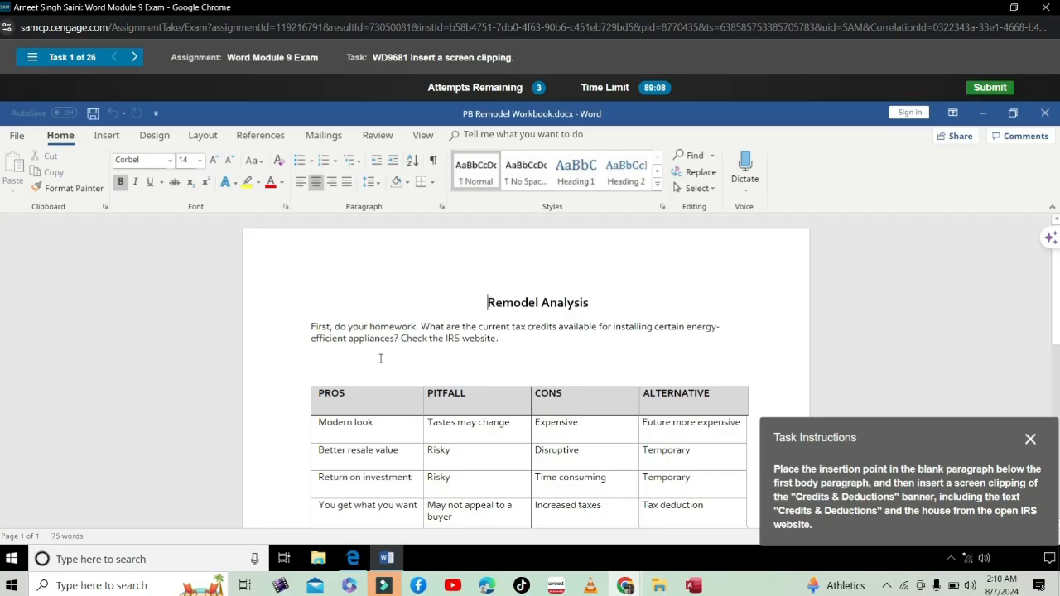
Try a screen clipping of the IRS page header and Credits & Deductions banner in the blank paragraph below the first body paragraph, and retry the task.
click(321, 353)
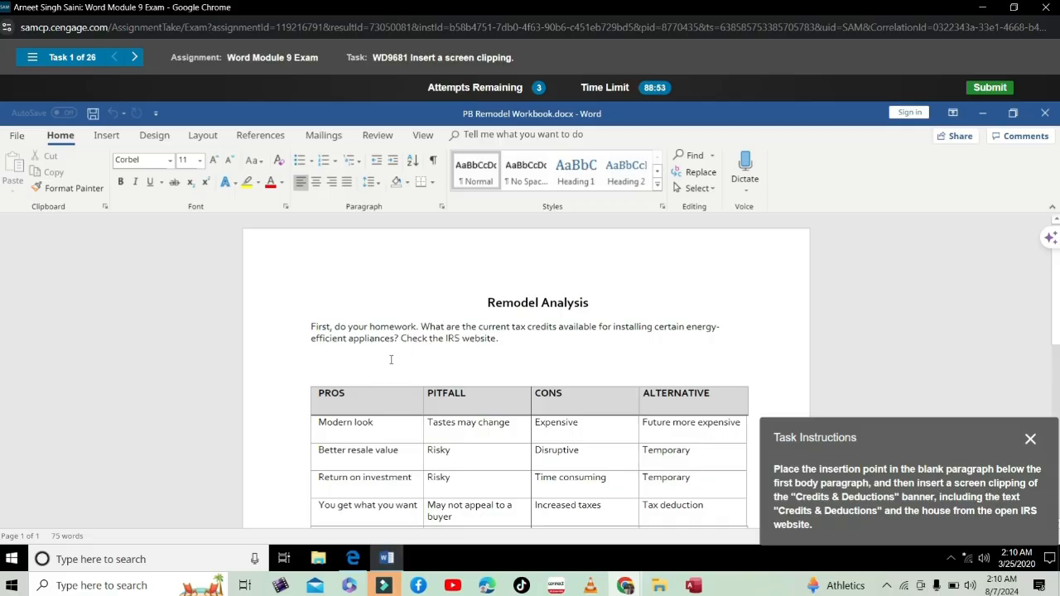
click(107, 136)
click(372, 196)
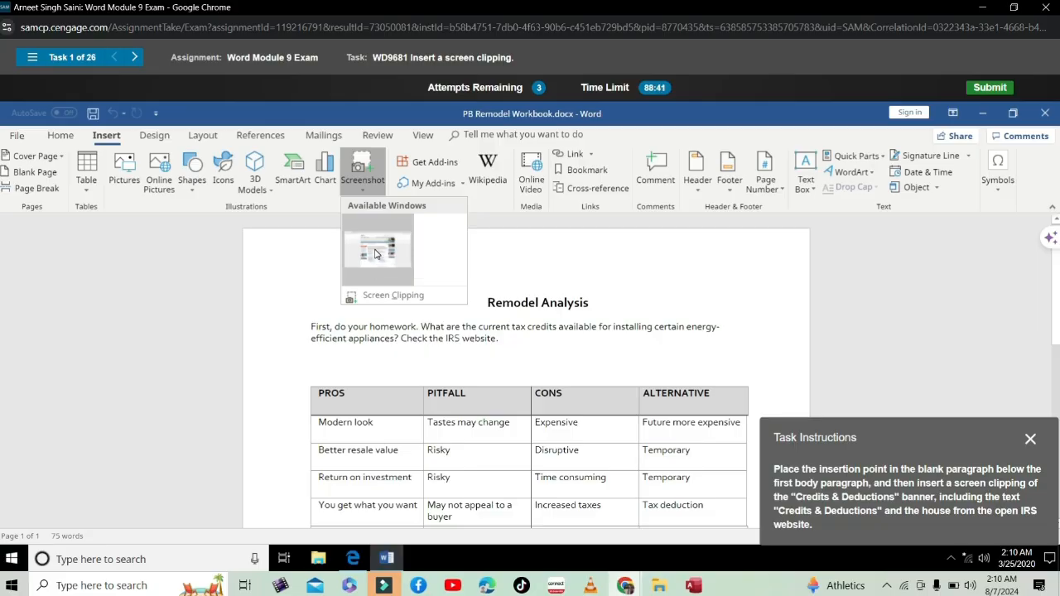
click(400, 303)
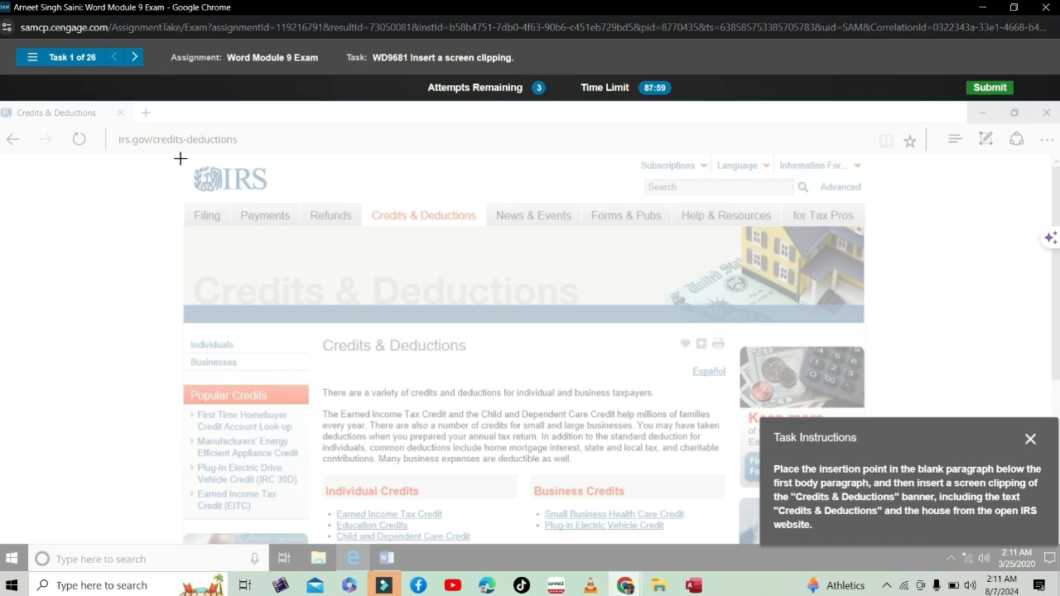
drag(180, 158, 875, 325)
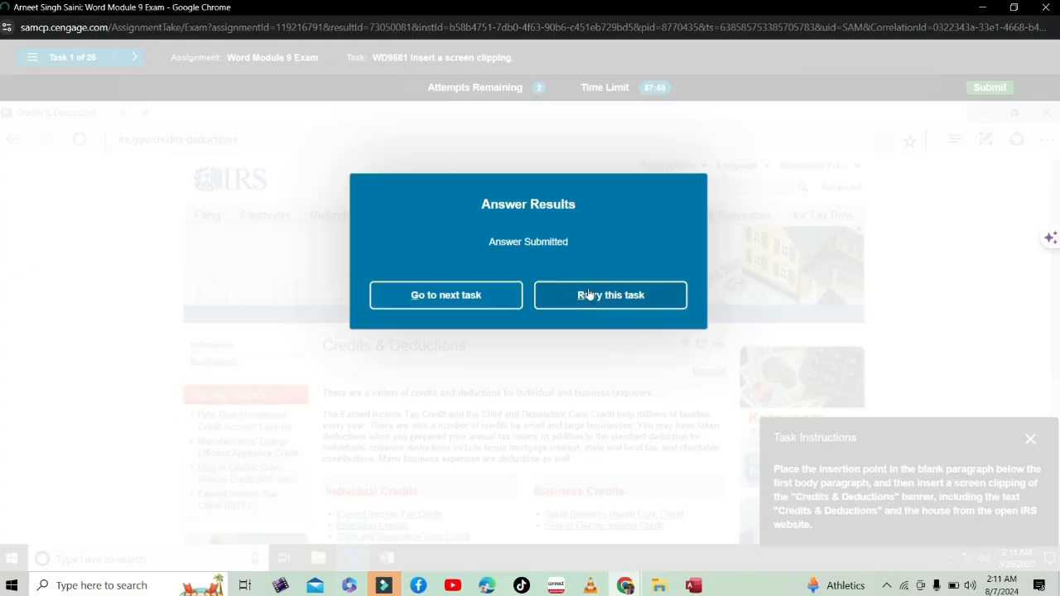
click(596, 295)
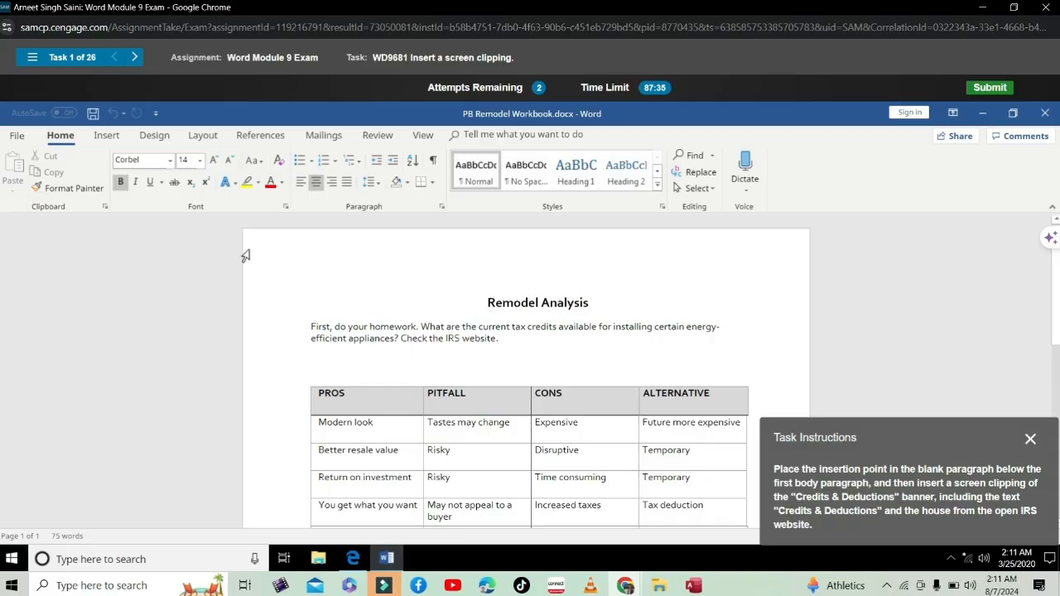
Go to Task 2 and enter ": Built to last" as the figure caption text for the kitchen picture.
click(137, 60)
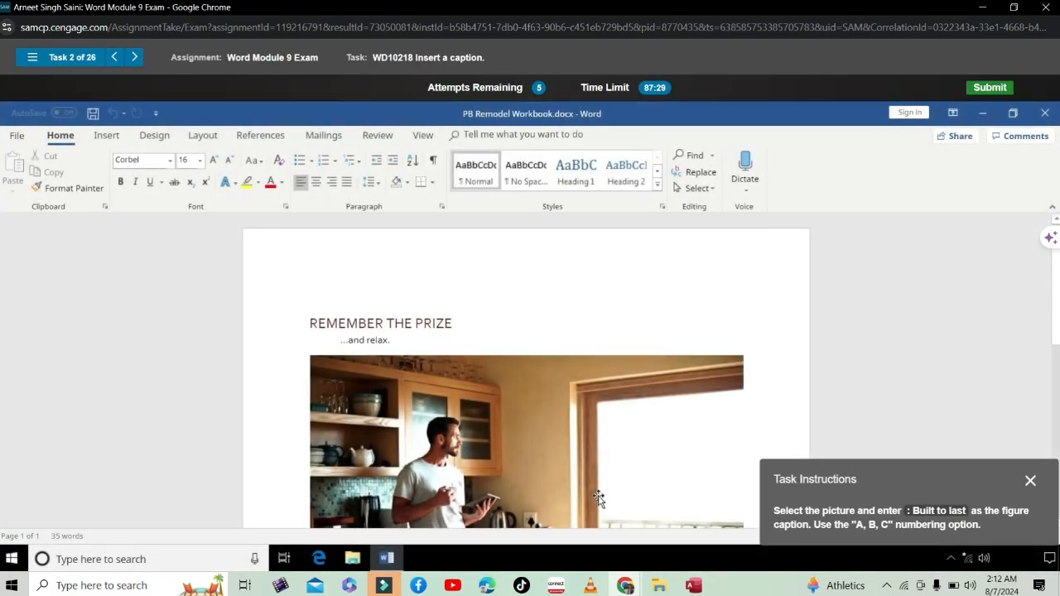
click(558, 436)
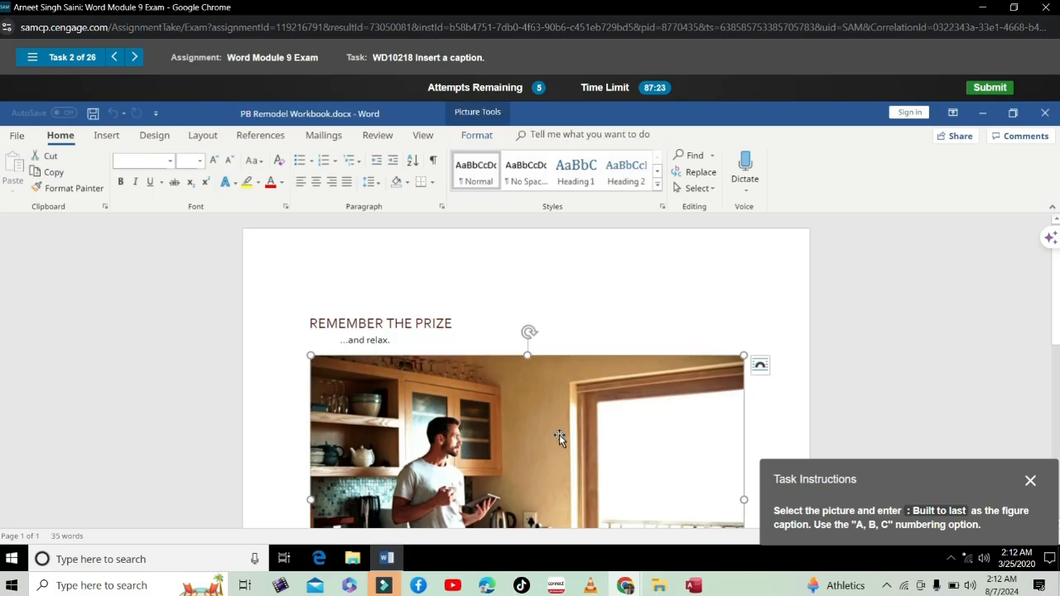
right_click(559, 435)
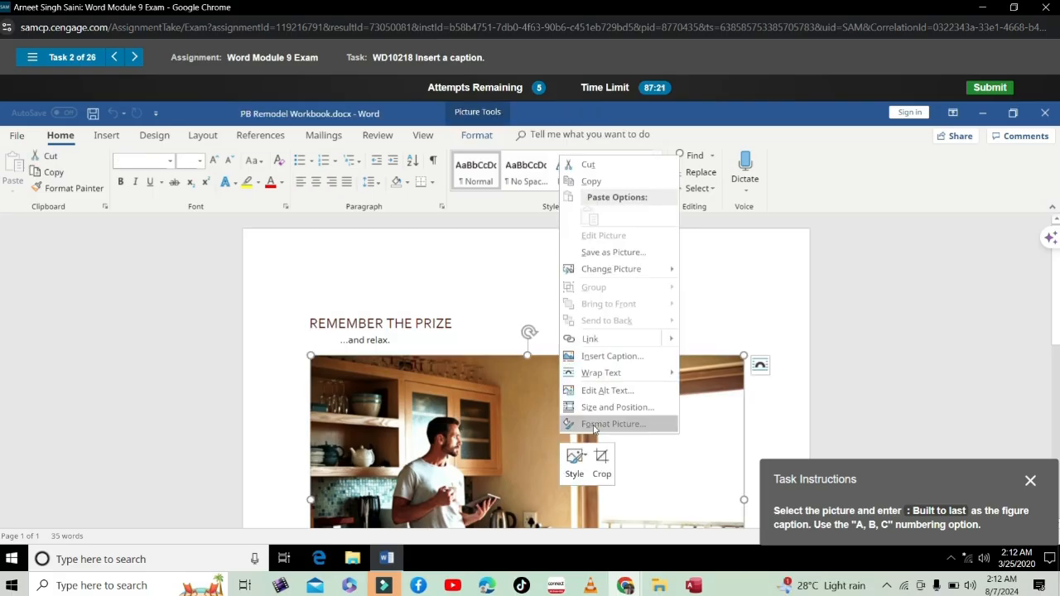
click(625, 356)
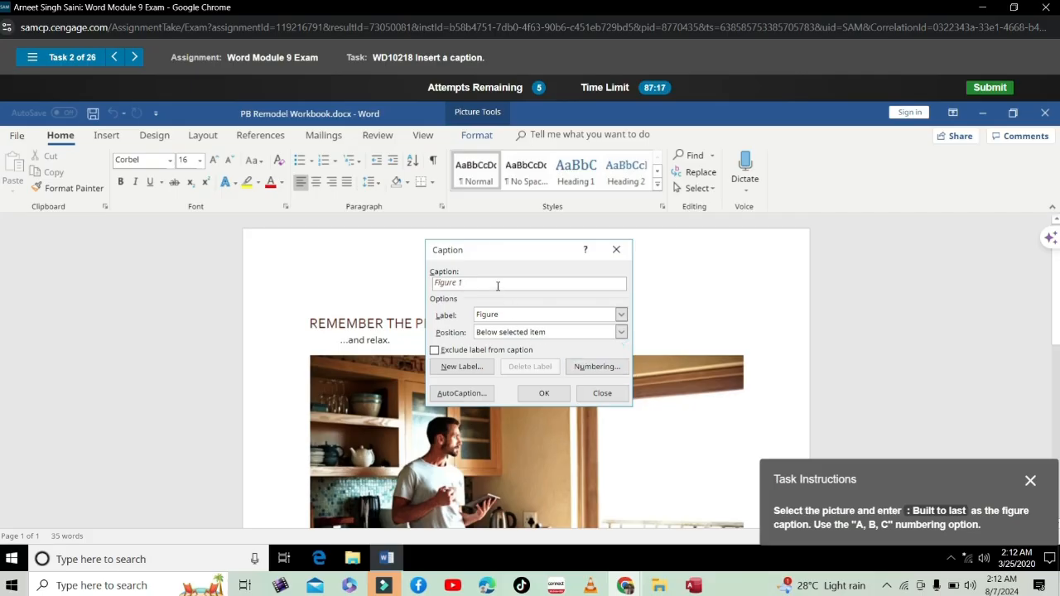
text(: Built to last)
Set the caption numbering format to "A, B, C, ..." and insert the caption below the picture.
click(592, 369)
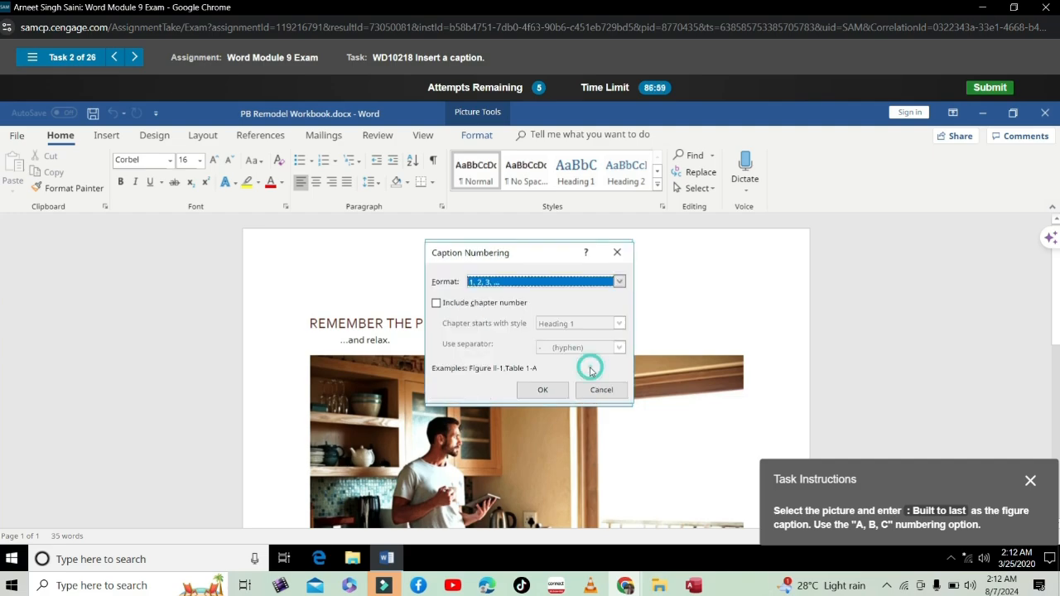
click(619, 283)
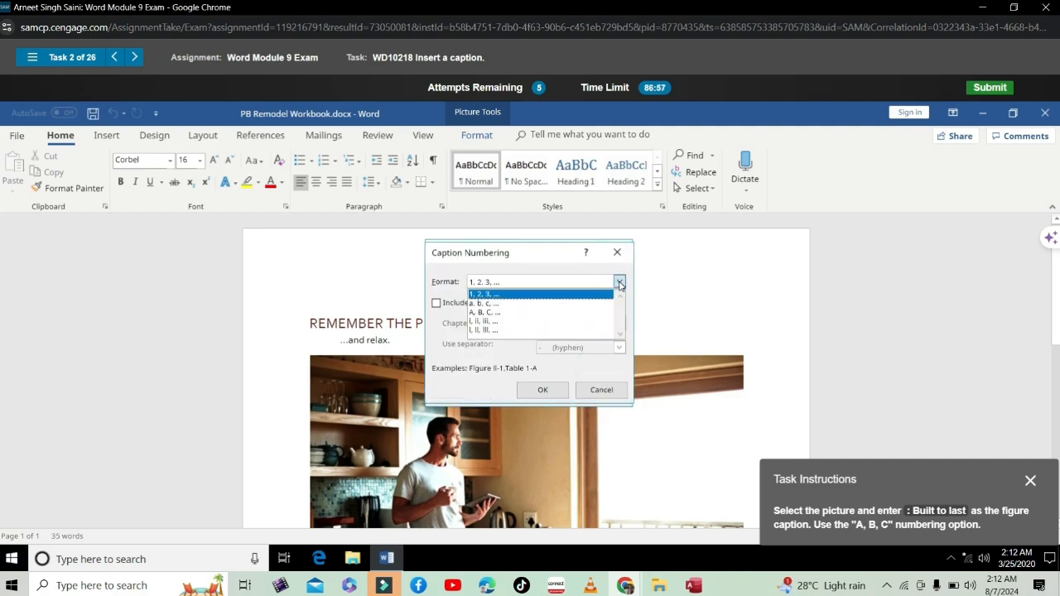
click(530, 312)
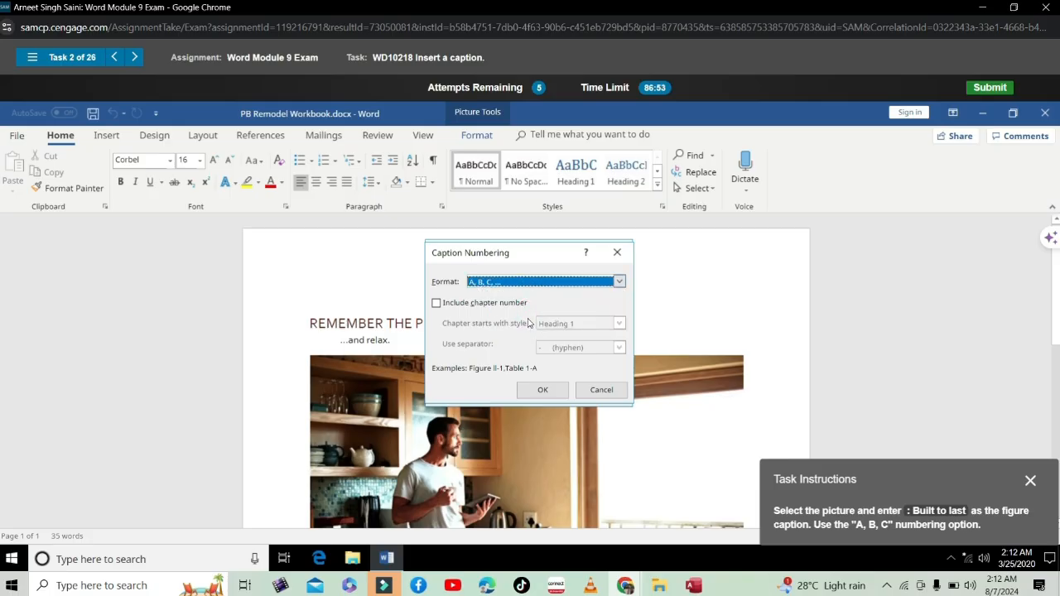
click(542, 389)
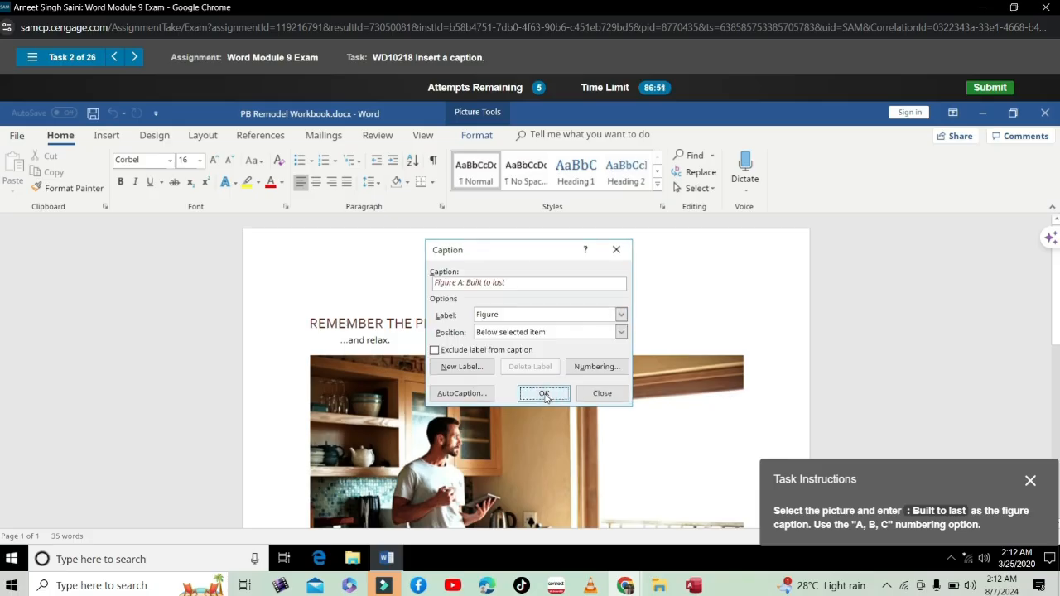
click(544, 395)
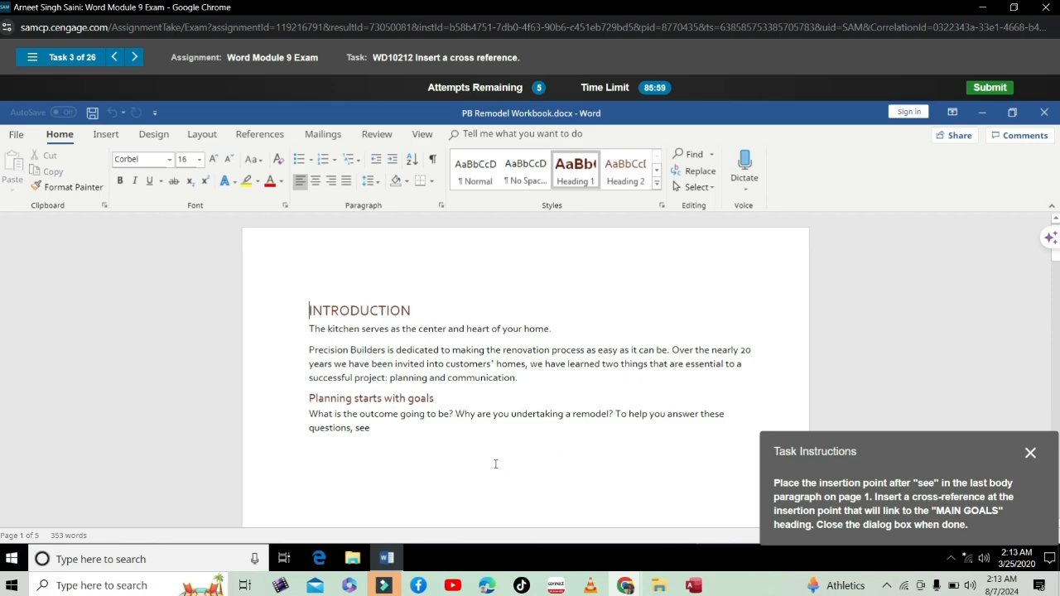
Try to insert a heading cross-reference to MAIN GOALS after "see" in the last body paragraph on page 1, and restart the task.
click(391, 431)
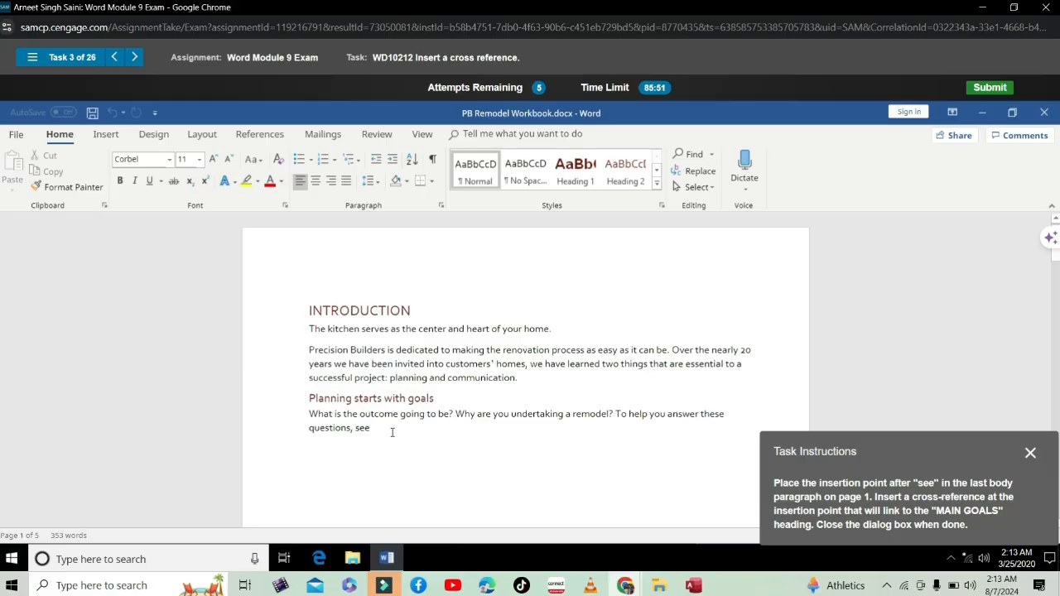
click(260, 134)
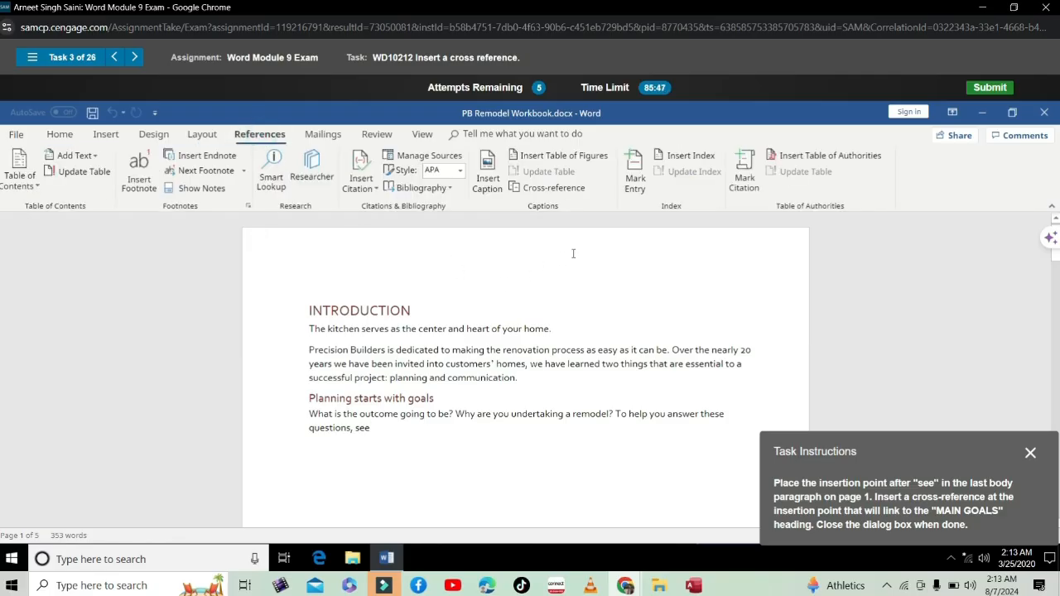
click(564, 189)
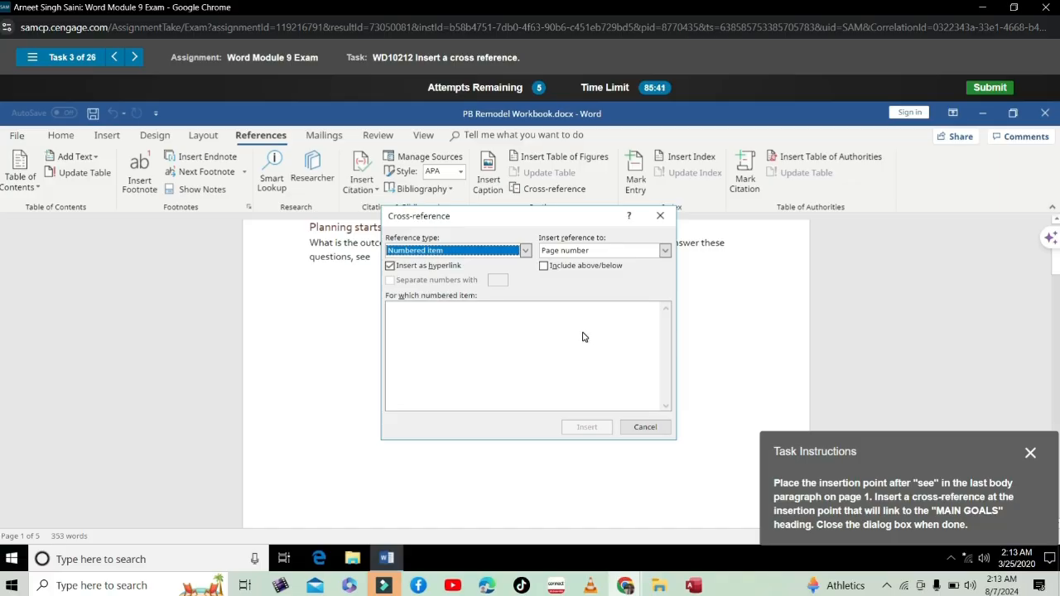
click(524, 250)
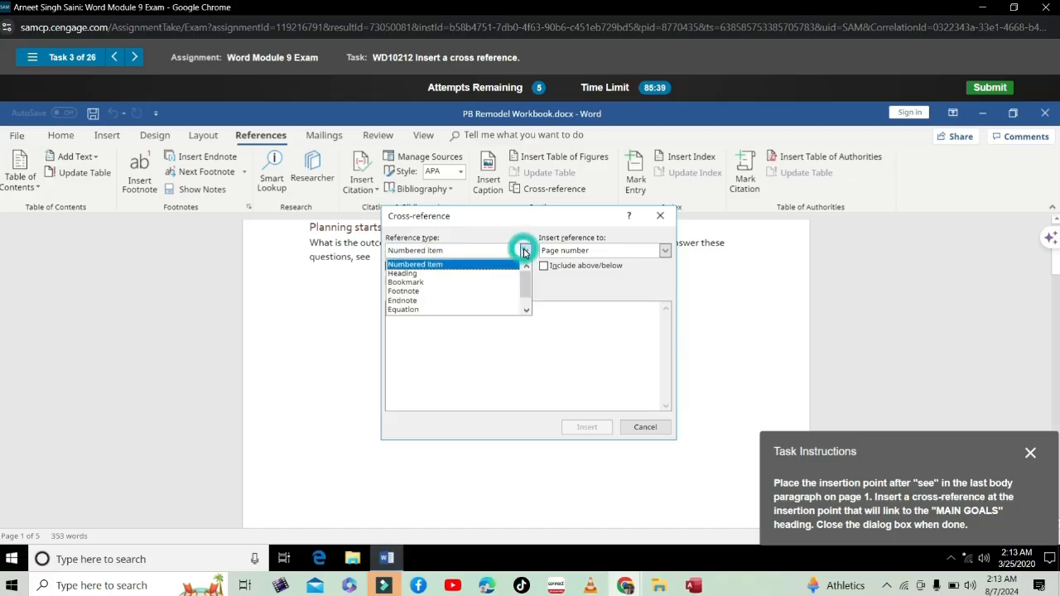
click(457, 274)
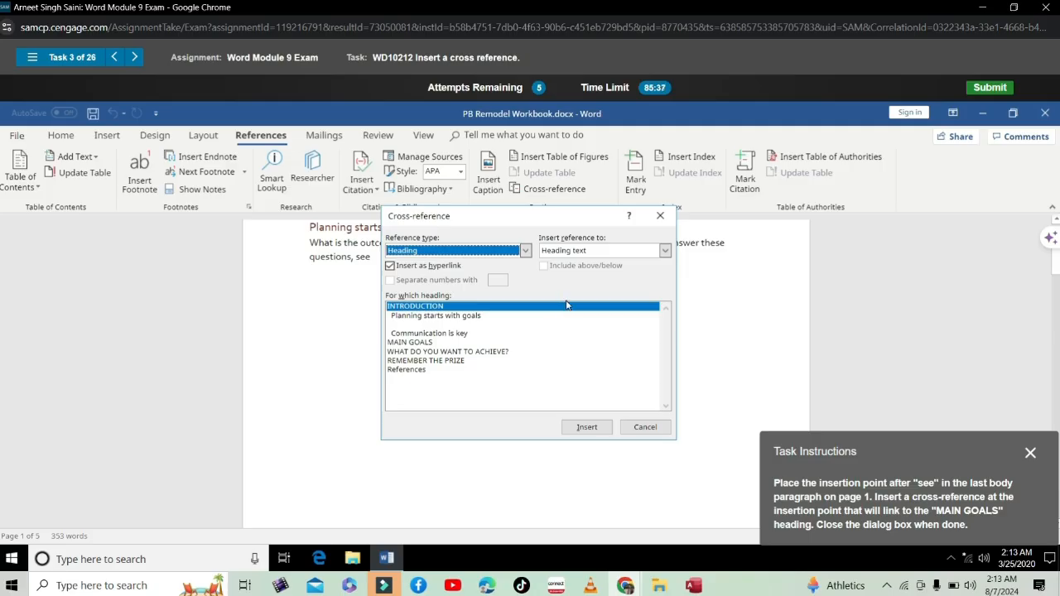
click(421, 343)
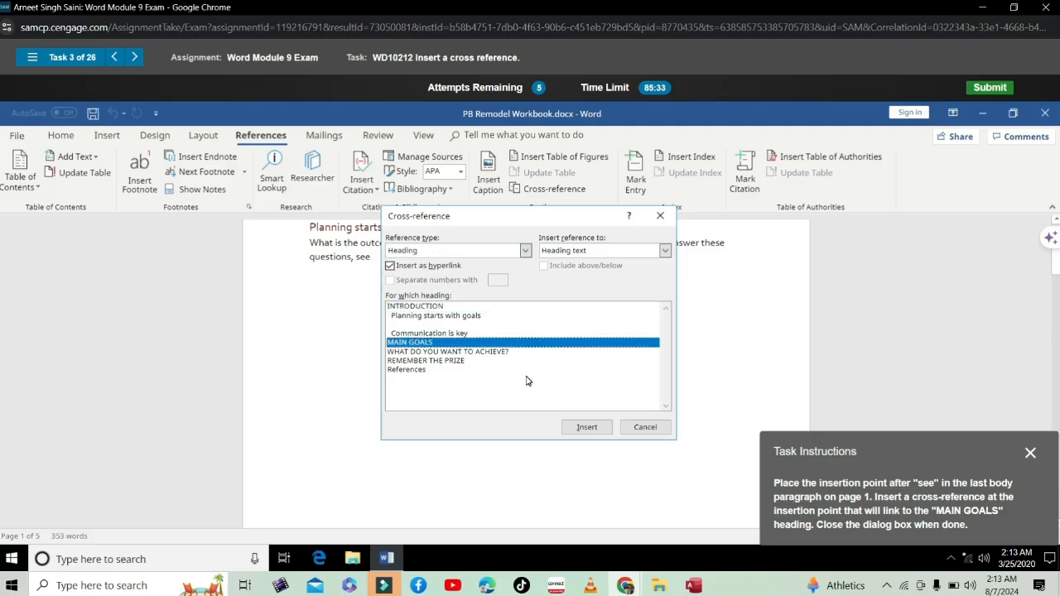
click(587, 427)
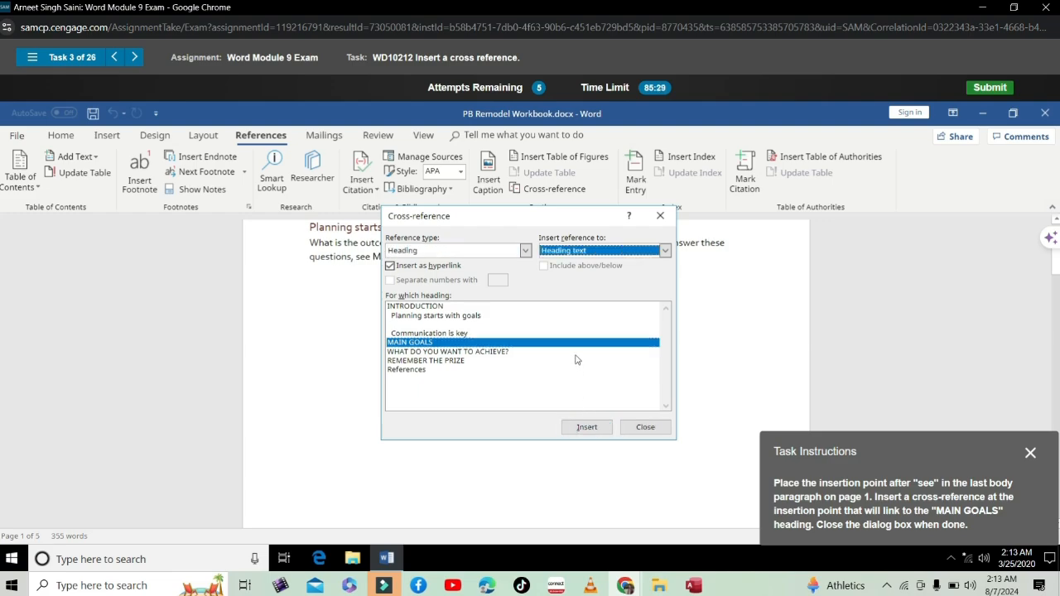
click(598, 429)
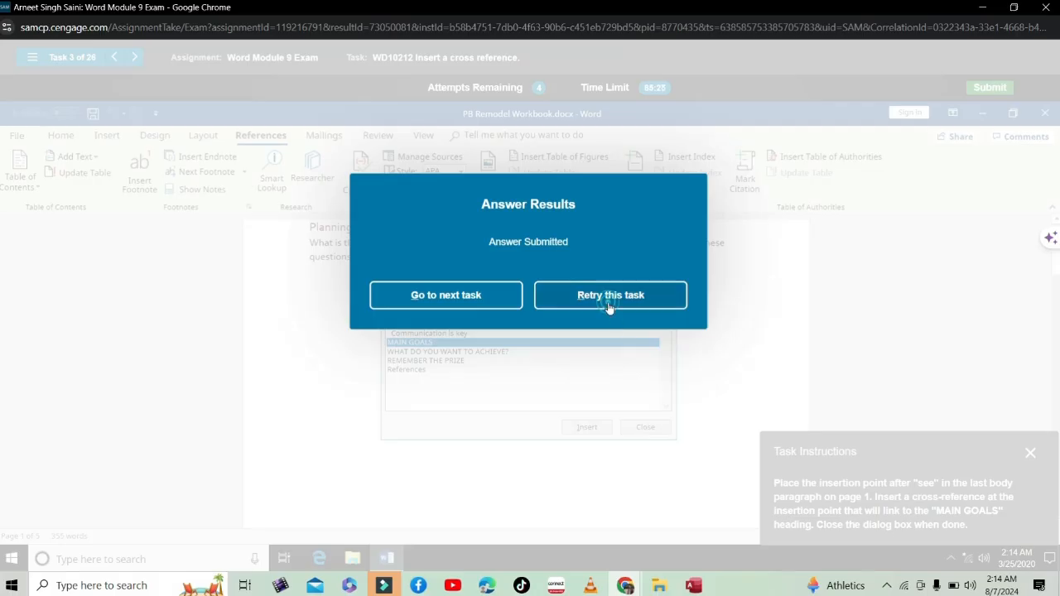
click(608, 302)
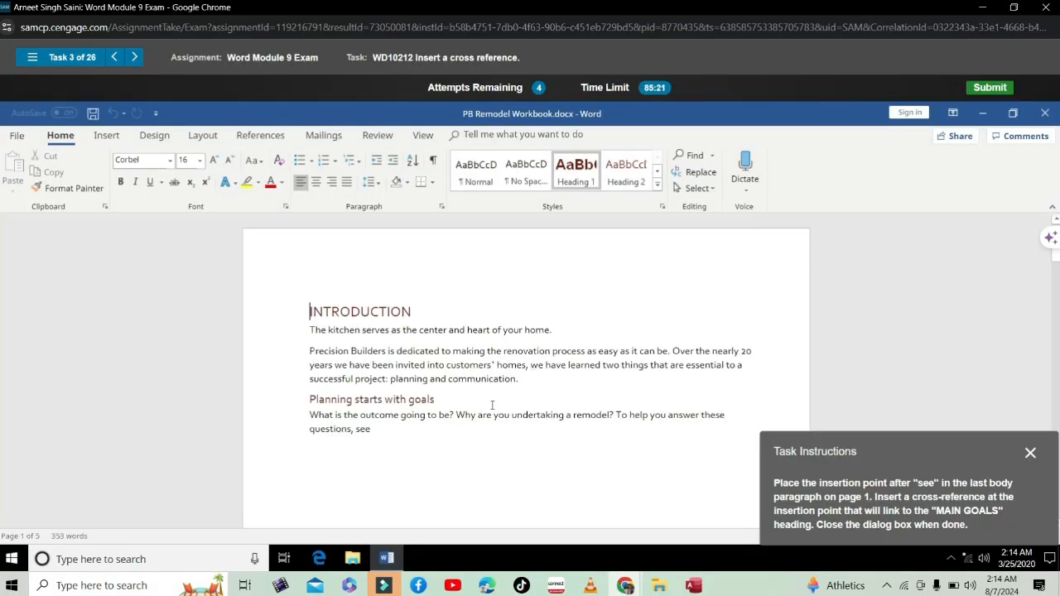
Insert a cross-reference to the MAIN GOALS heading text after "see" in the last body paragraph on page 1 and close the dialog.
click(400, 432)
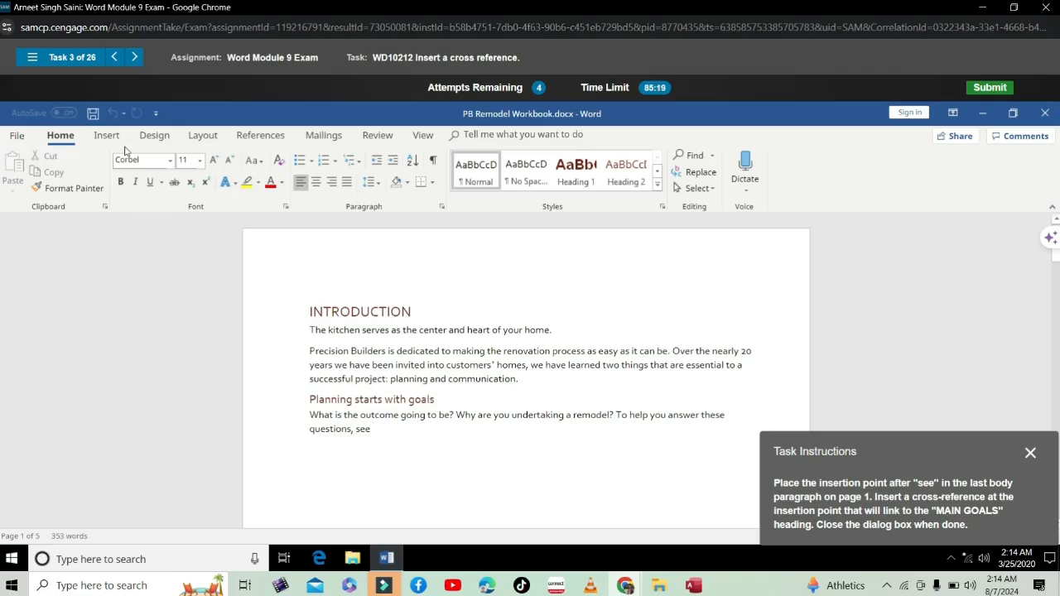
click(259, 136)
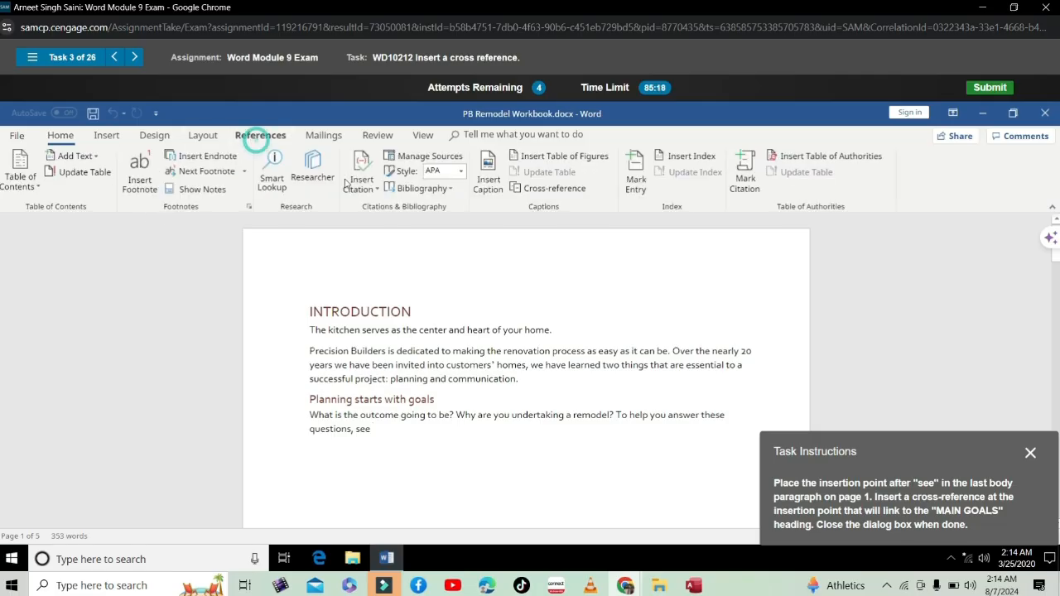
click(551, 188)
click(525, 250)
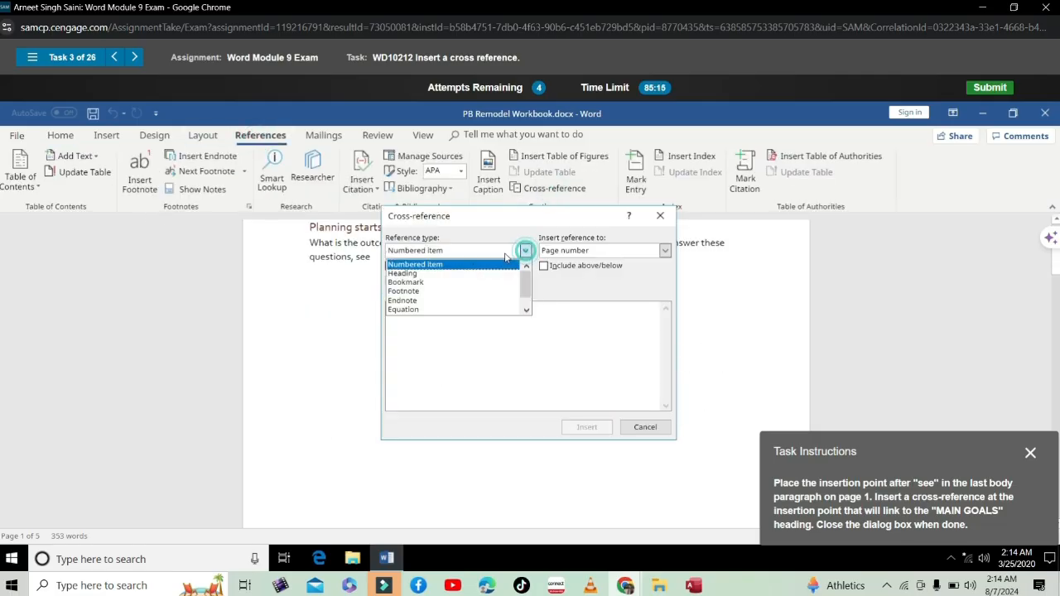
click(452, 274)
click(432, 342)
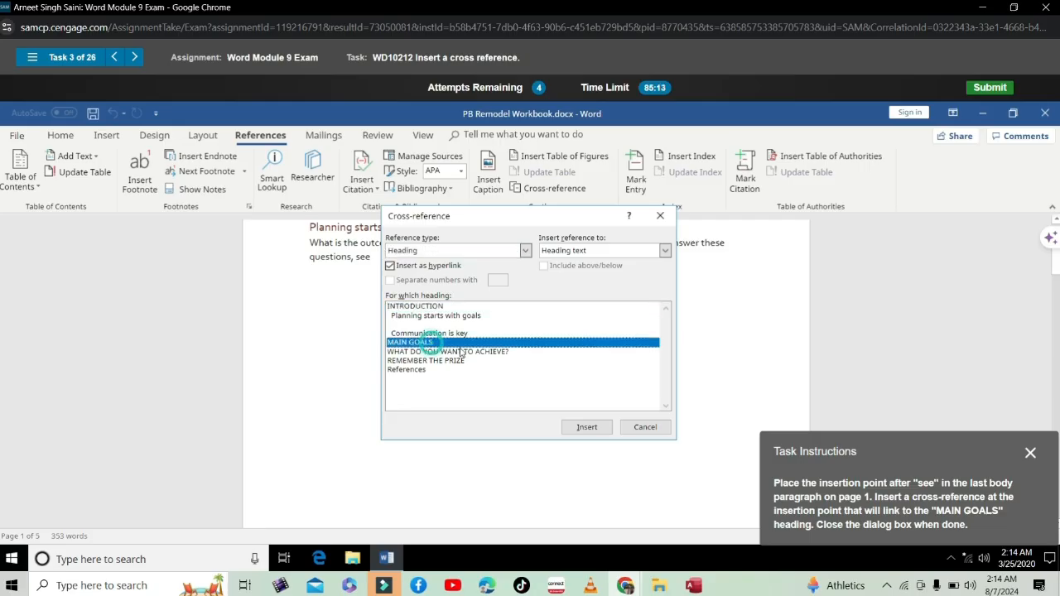
click(587, 432)
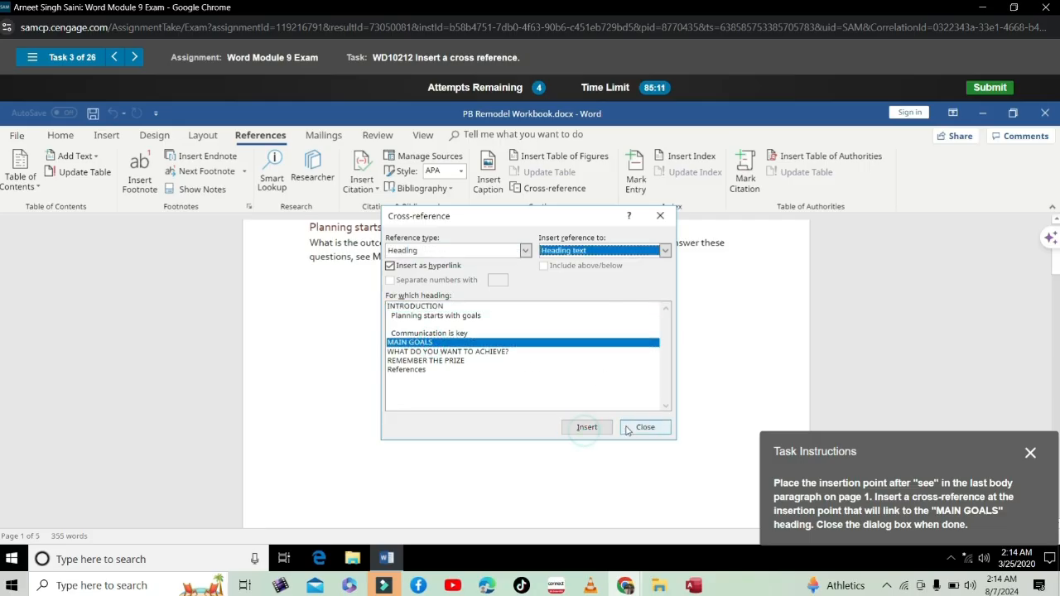
click(643, 427)
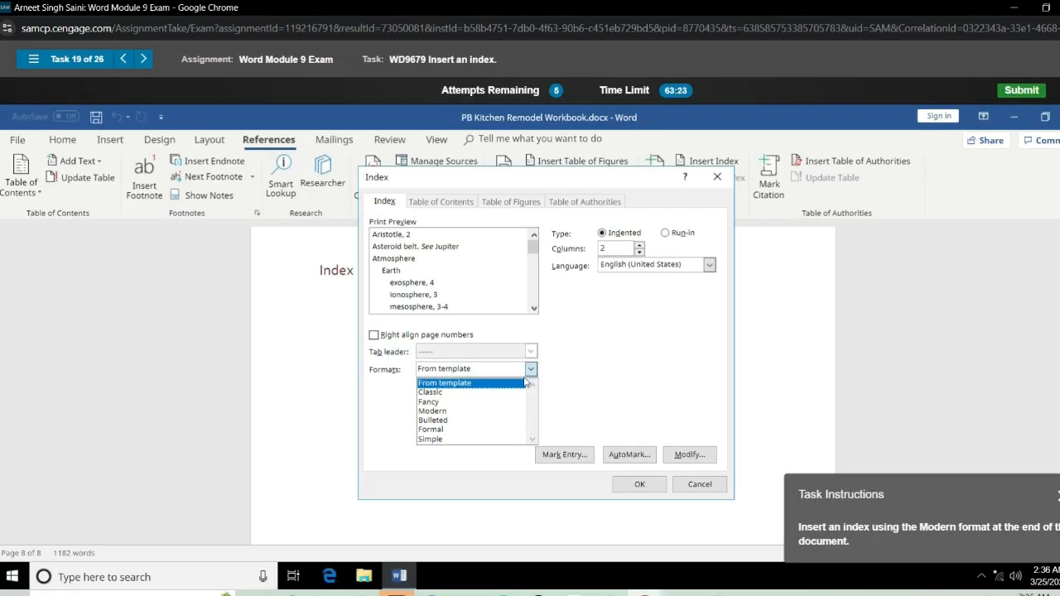
Insert an index in the Modern format at the end of the document.
click(468, 410)
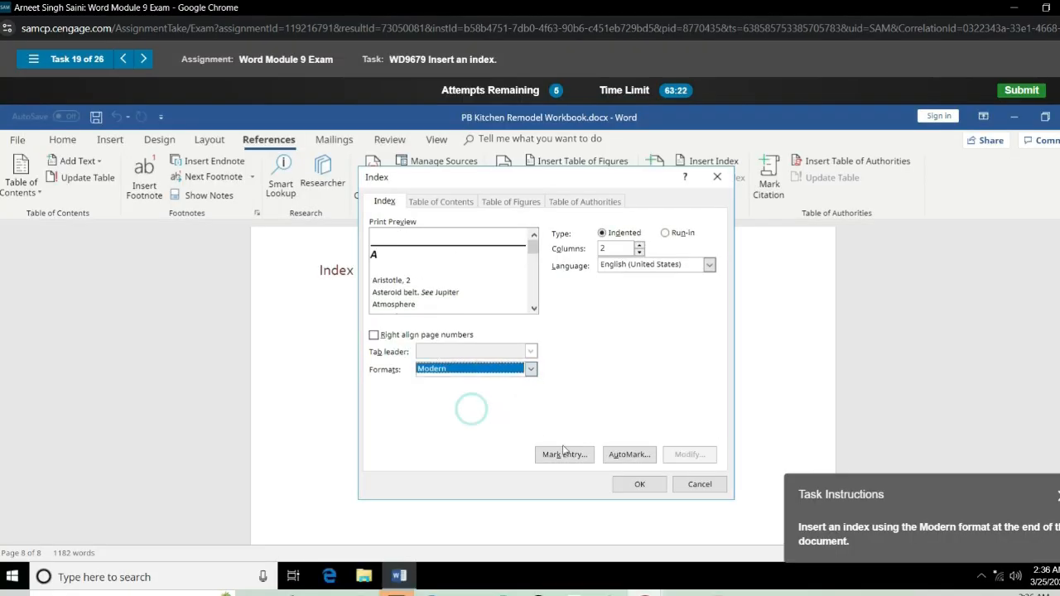
click(638, 484)
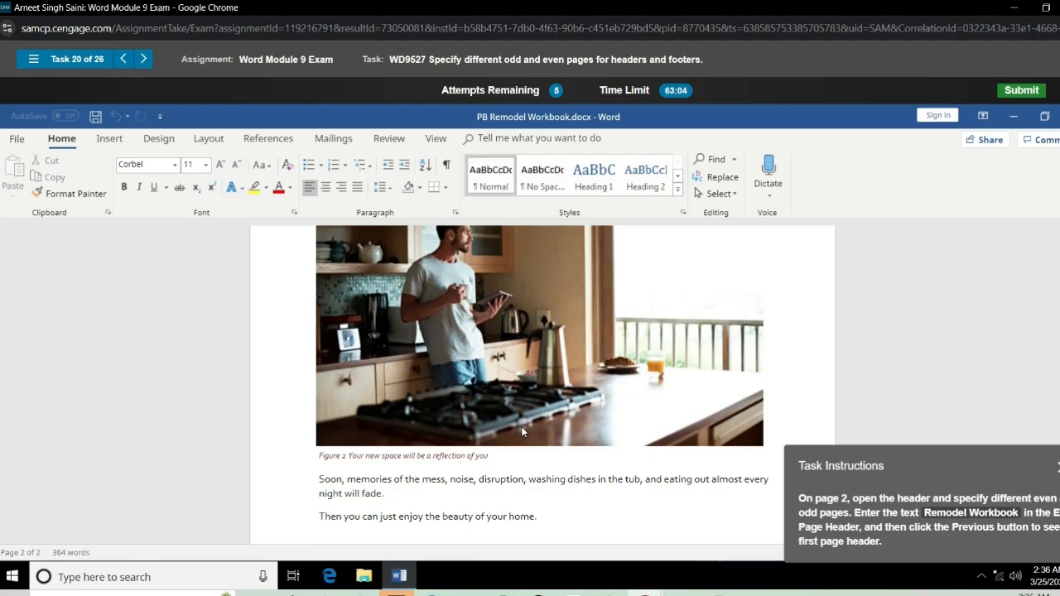
Specify different odd and even page headers on page 2, enter "Remodel Workbook" as the even page header, and go to the previous header.
scroll(521, 429, up, 5)
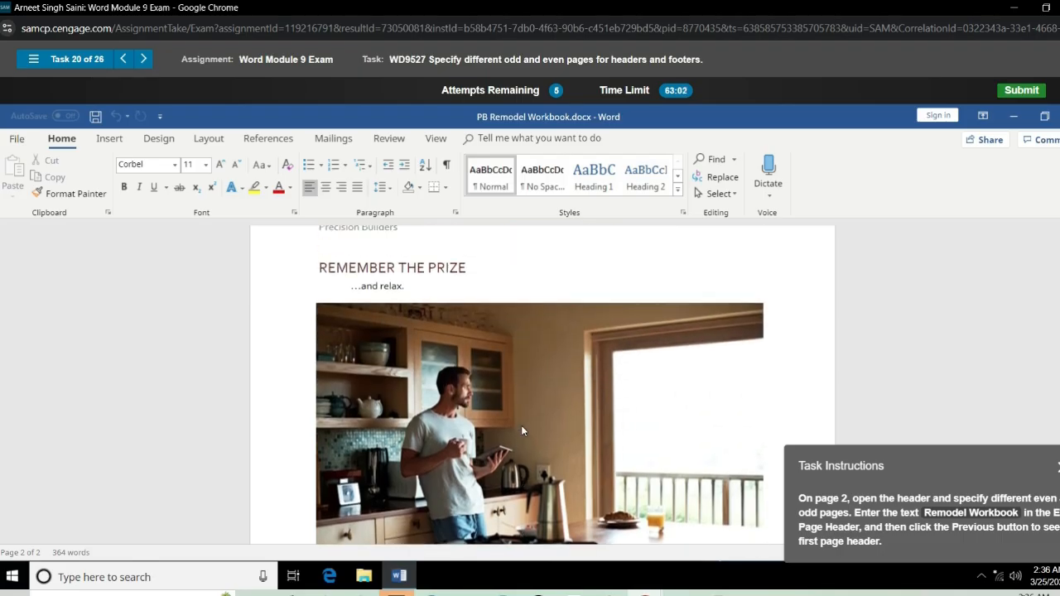
scroll(521, 429, up, 1)
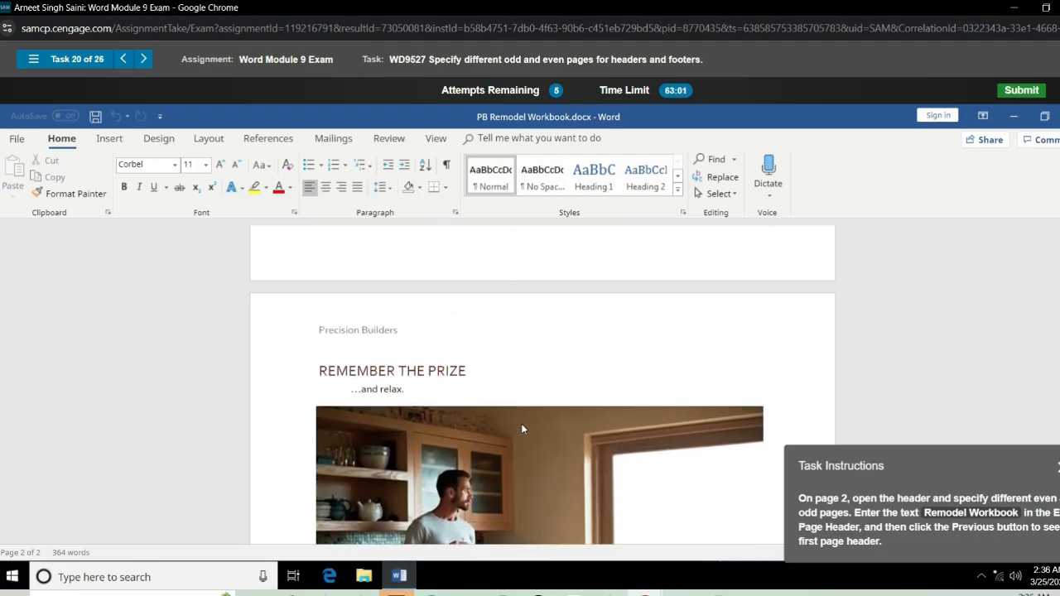
double_click(450, 313)
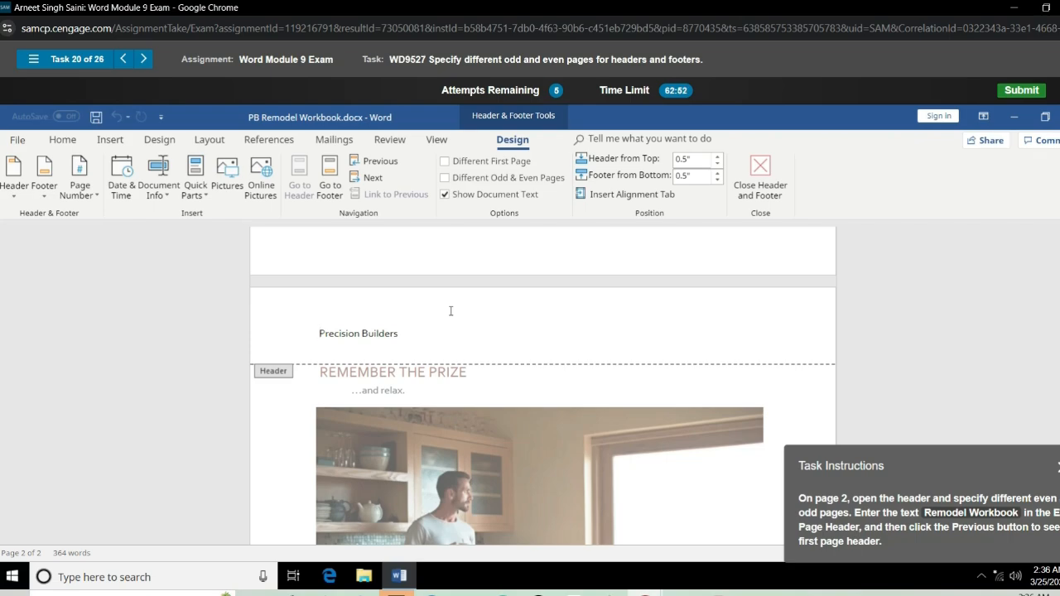
click(445, 178)
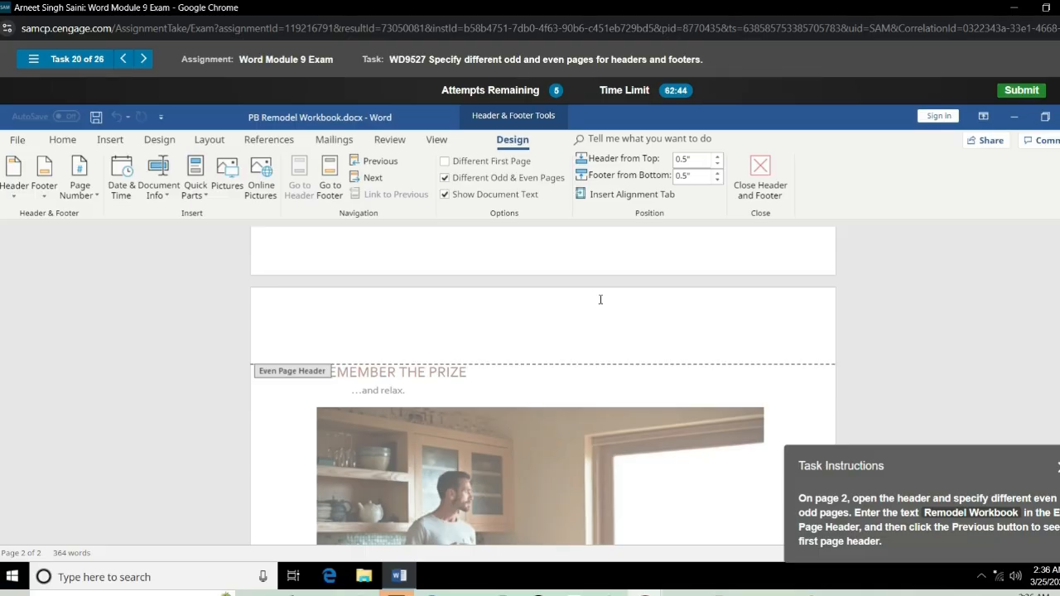
text(Remodel Workbook)
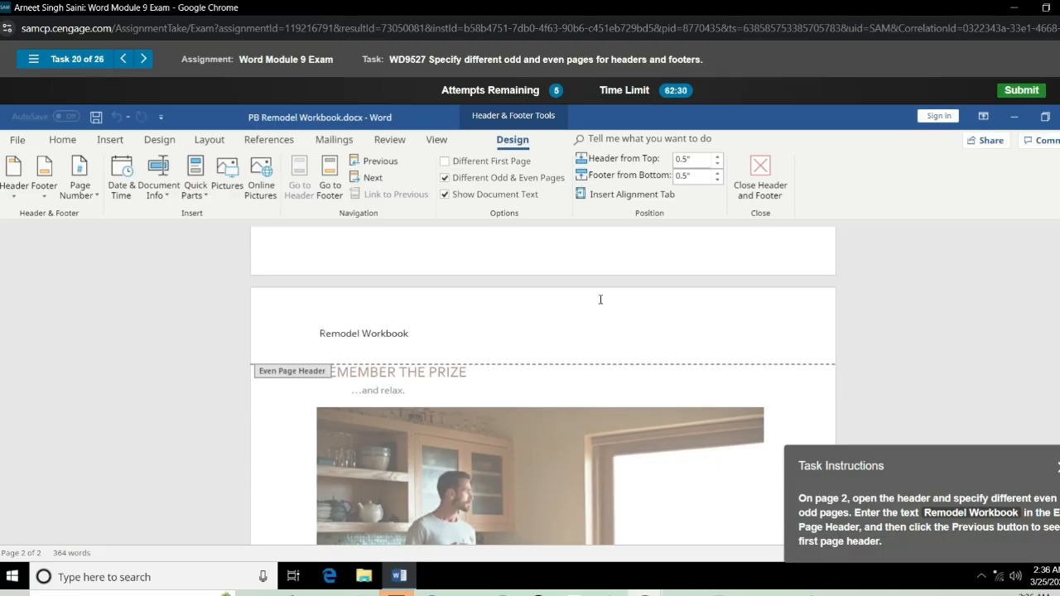
click(380, 162)
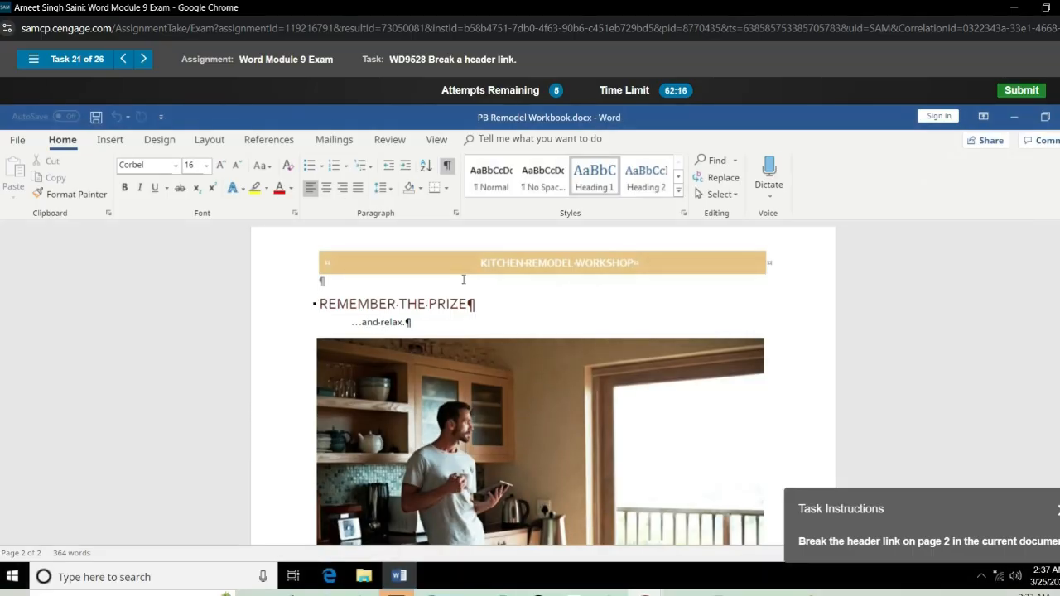
Open the page 2 header and break its link to the previous section.
double_click(717, 244)
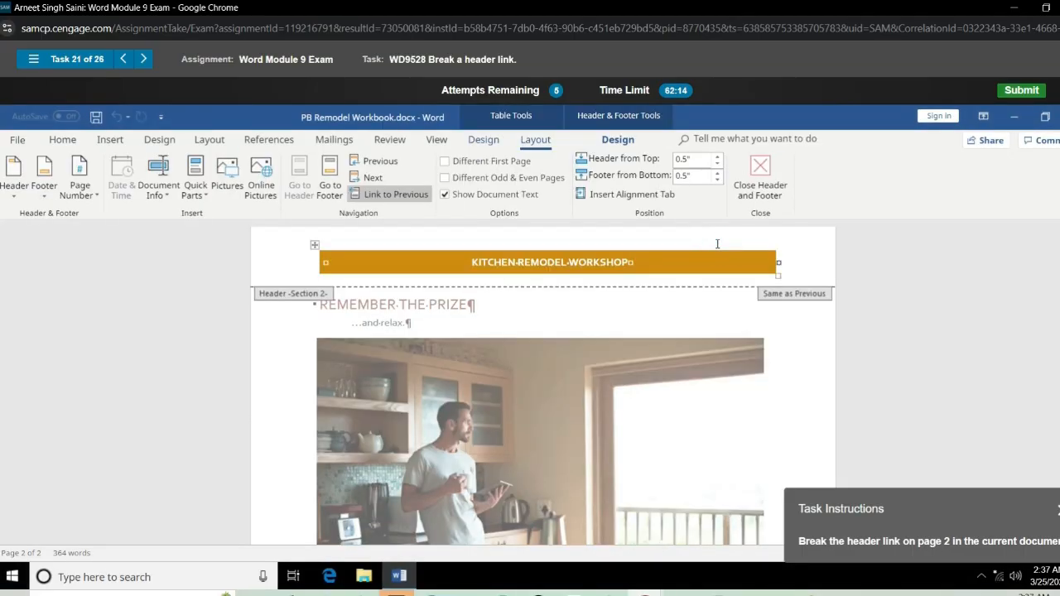
click(370, 199)
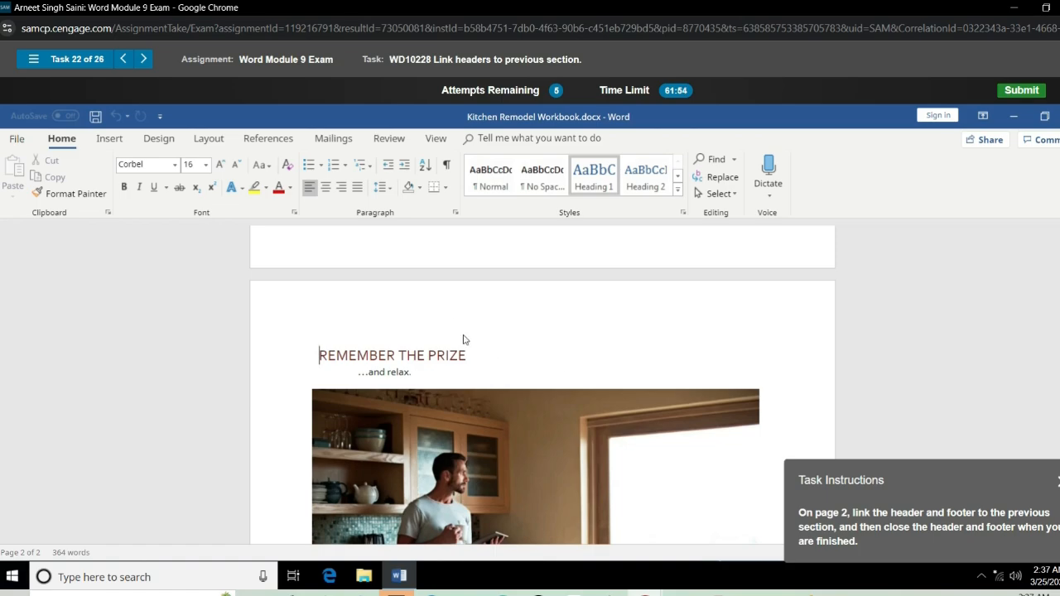
Link the page 2 header and footer to the previous section, replacing the existing ones, and close the header and footer.
double_click(445, 313)
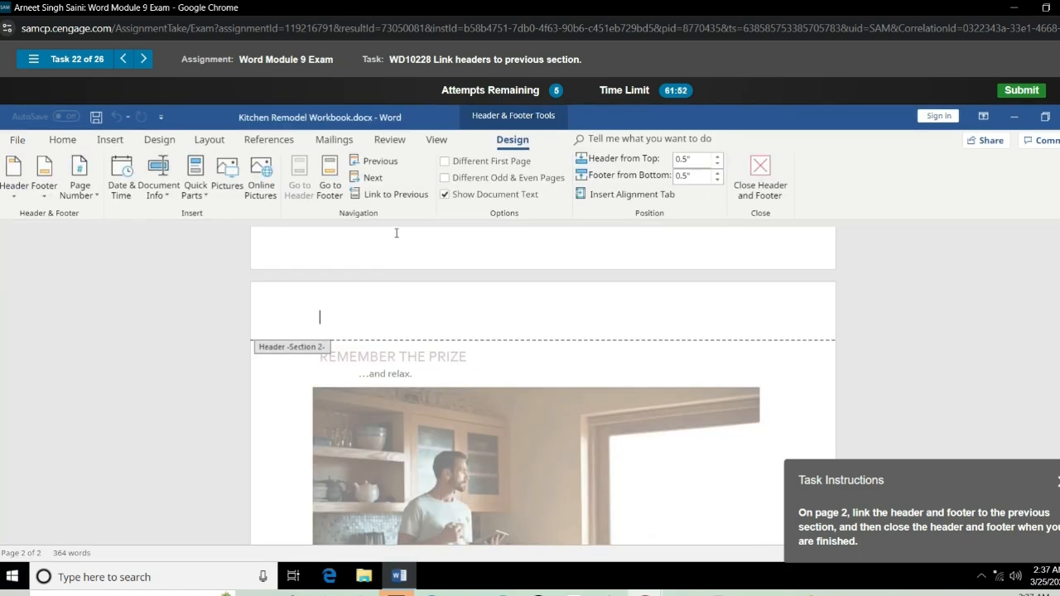
click(383, 202)
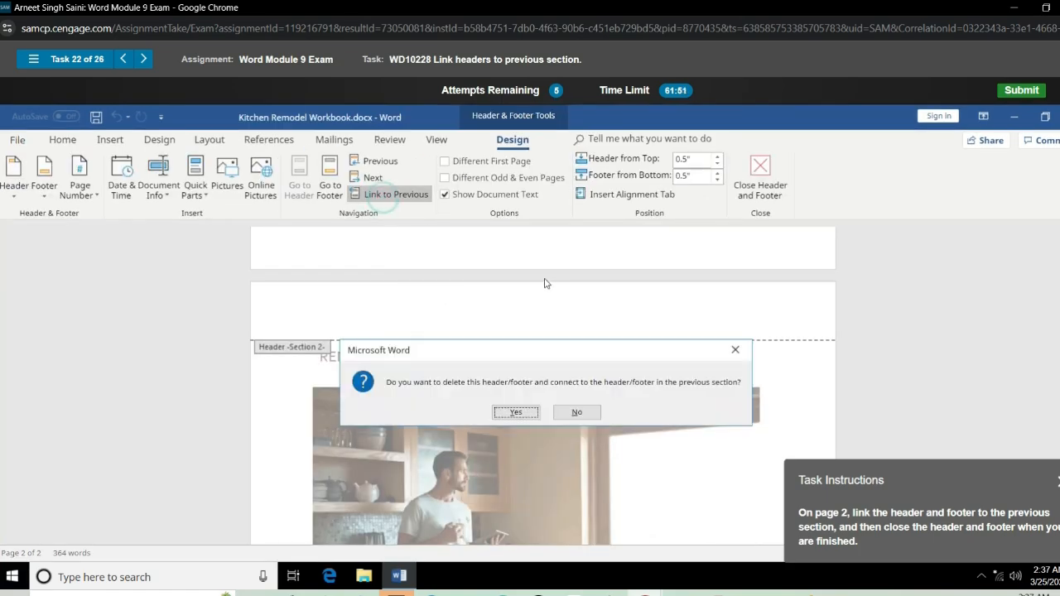
click(515, 413)
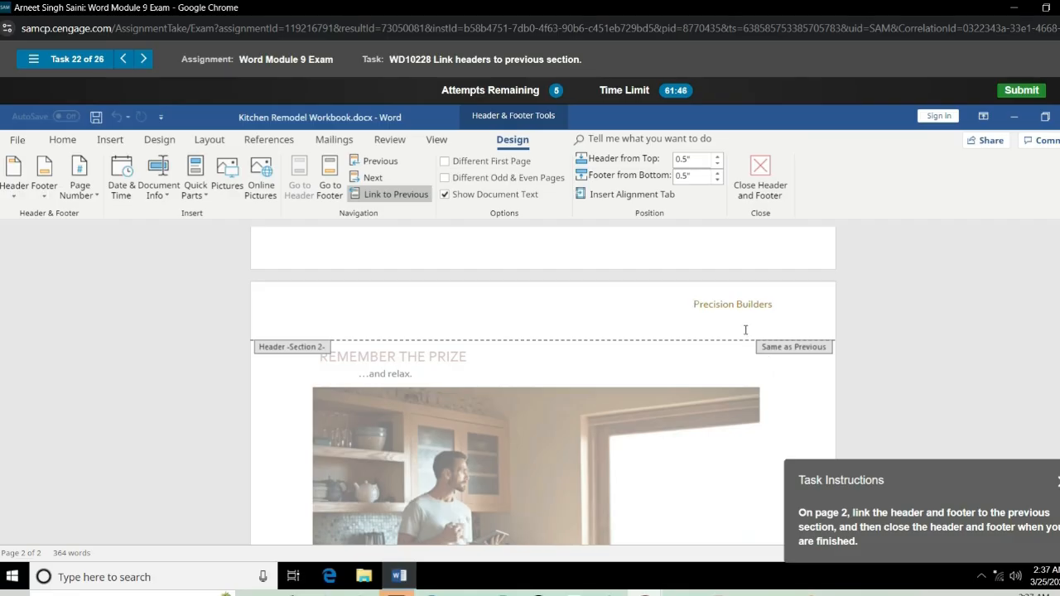
click(760, 181)
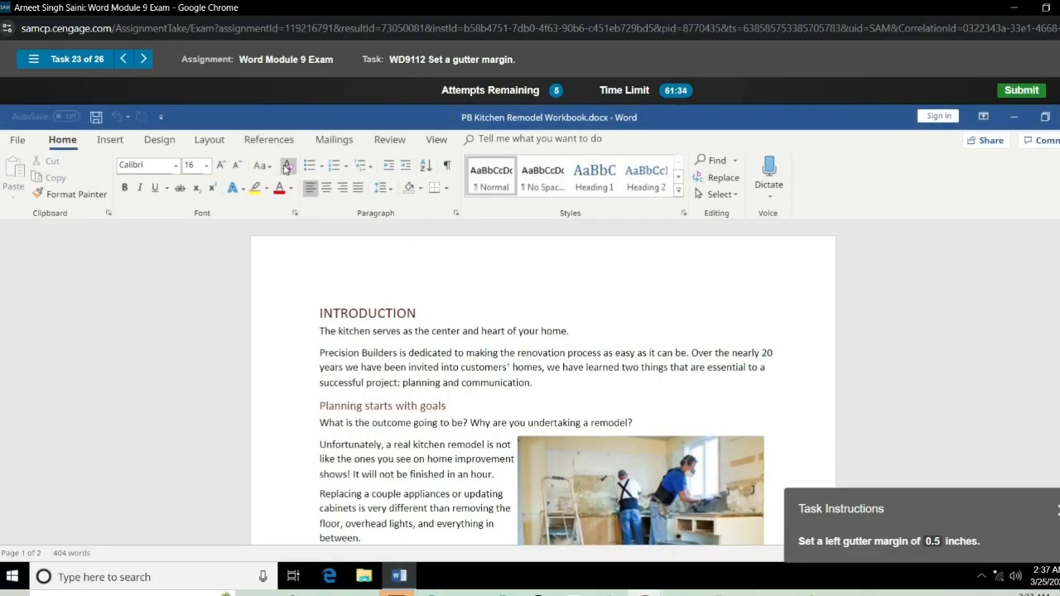
Set a left gutter margin of 0.5" for the whole document using custom margins.
click(201, 147)
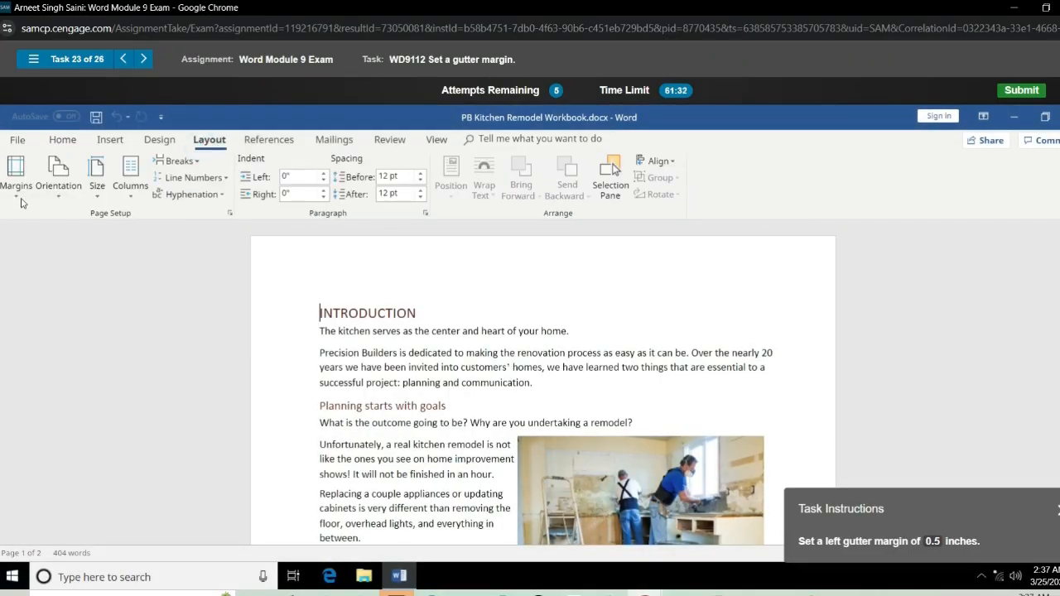
click(15, 174)
click(42, 502)
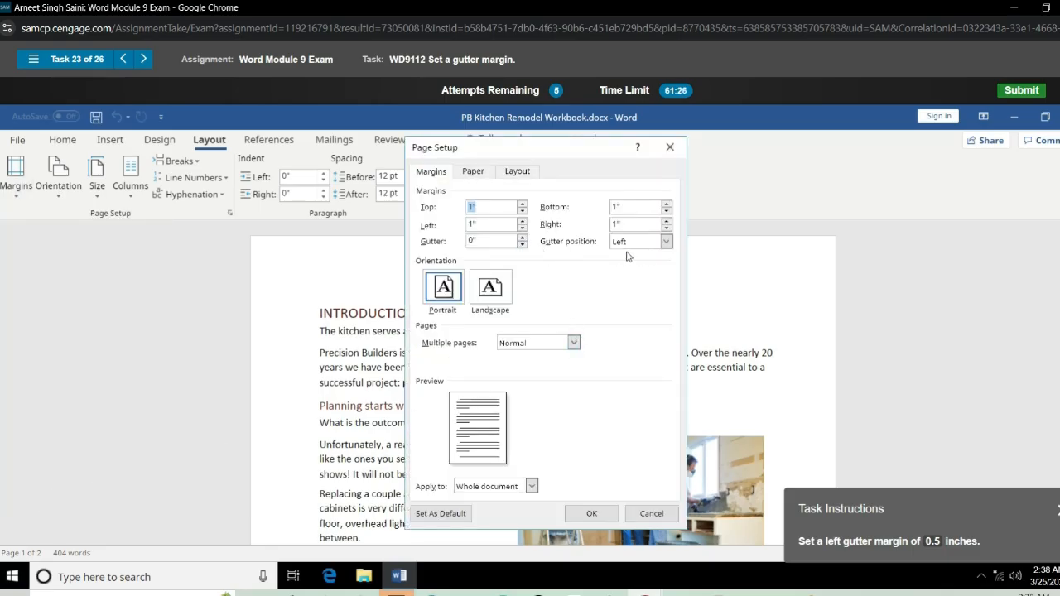
click(487, 238)
click(523, 239)
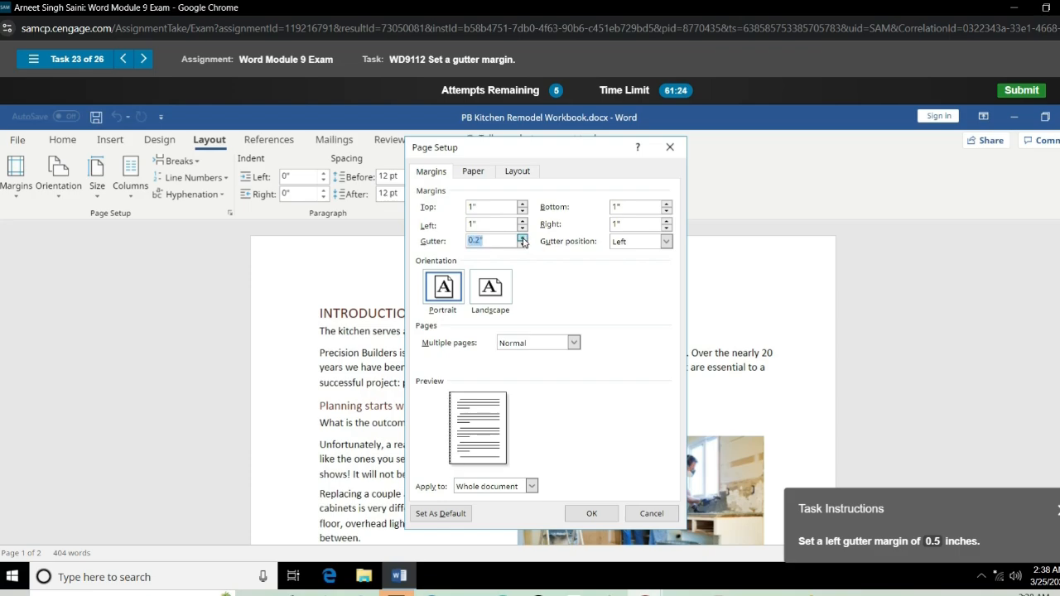
click(522, 239)
click(523, 238)
click(522, 238)
click(522, 239)
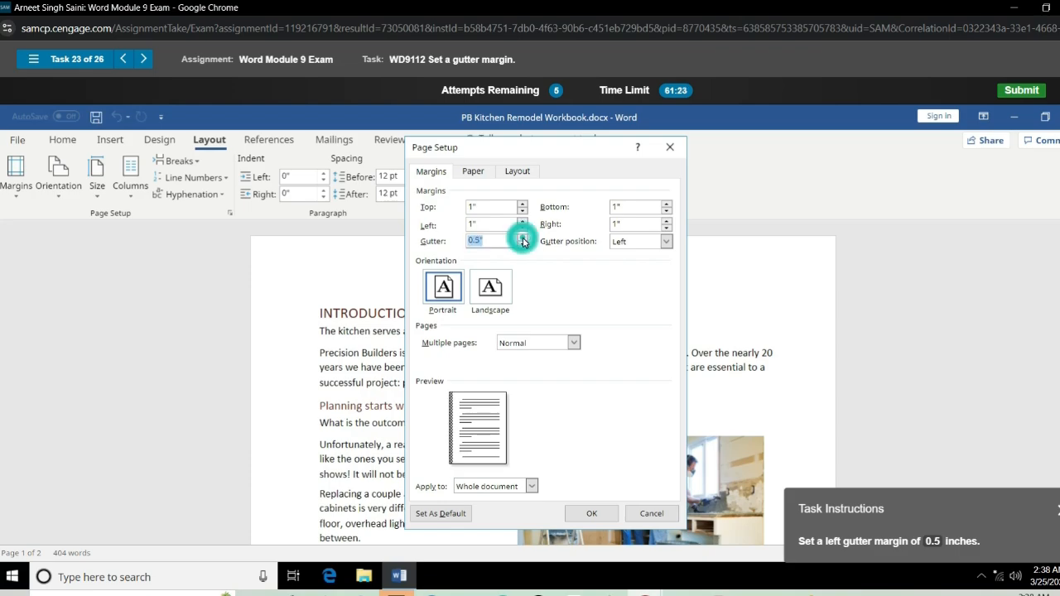
click(589, 515)
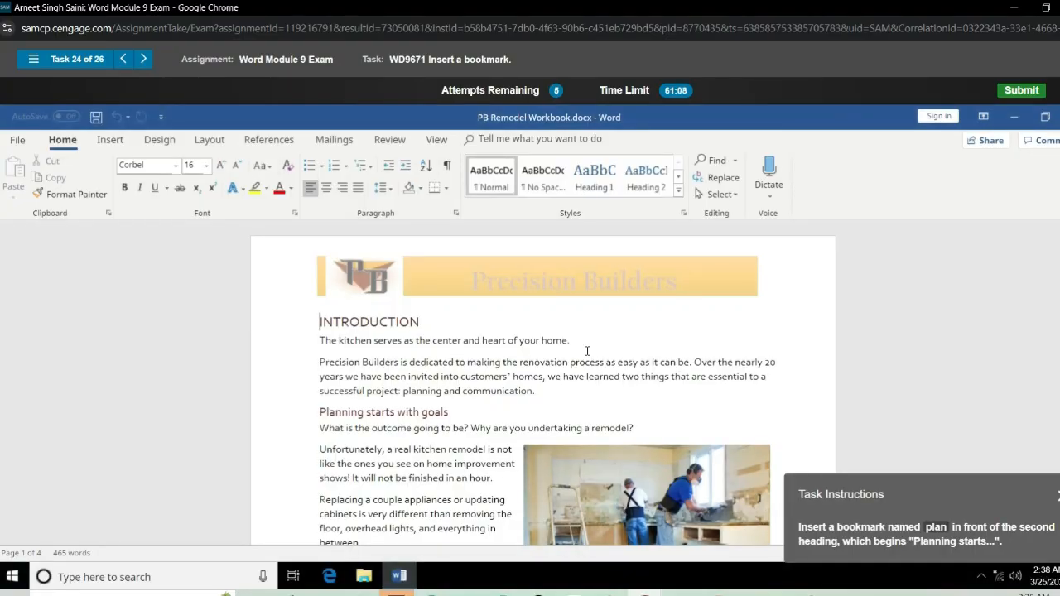
Try to insert a bookmark named "plan" at the end of the "Planning starts with goals" heading.
click(468, 407)
click(268, 141)
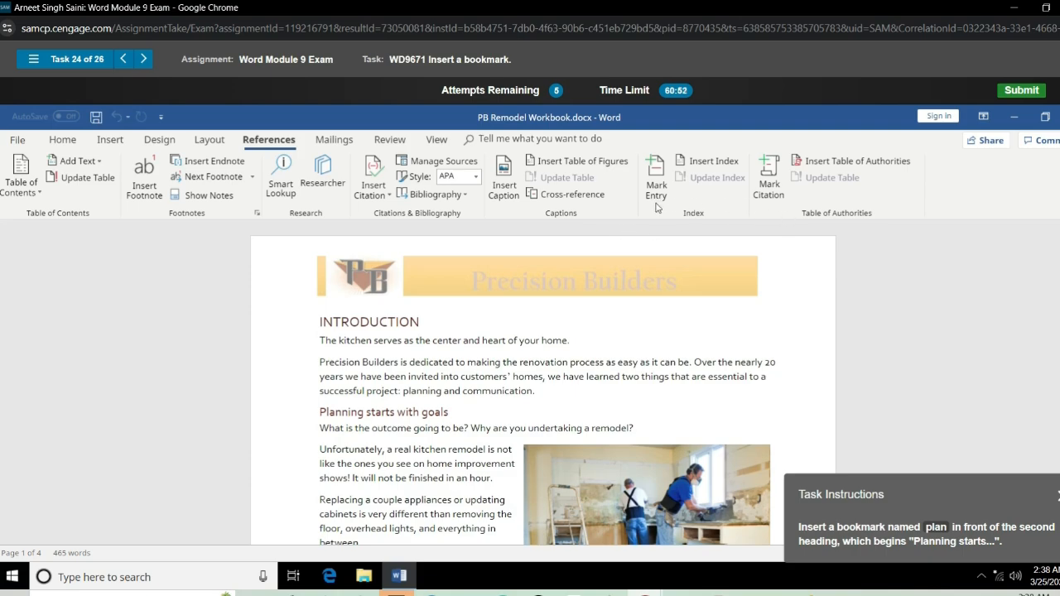
click(389, 199)
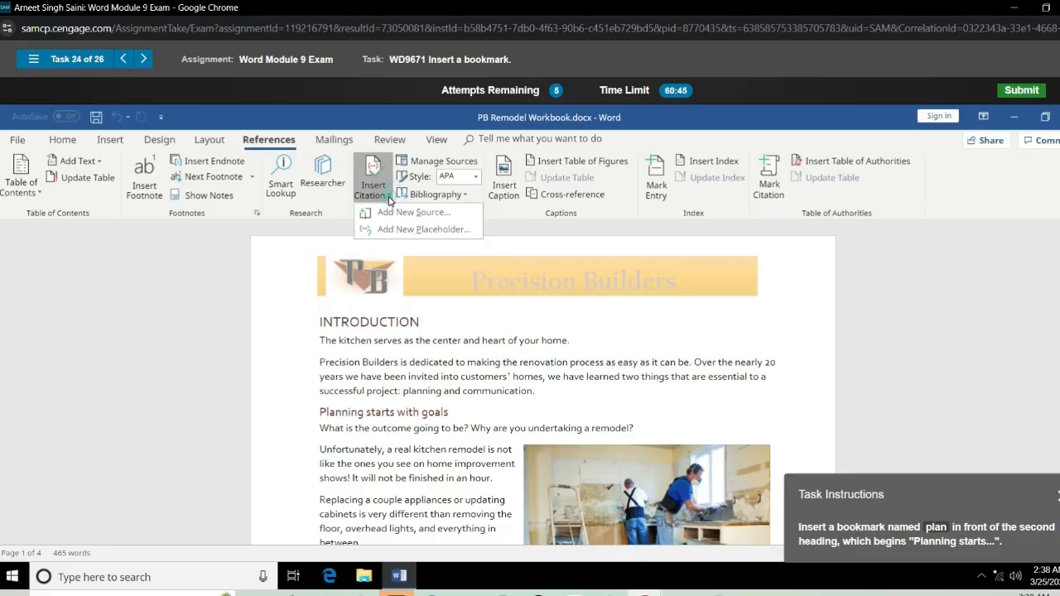
click(389, 199)
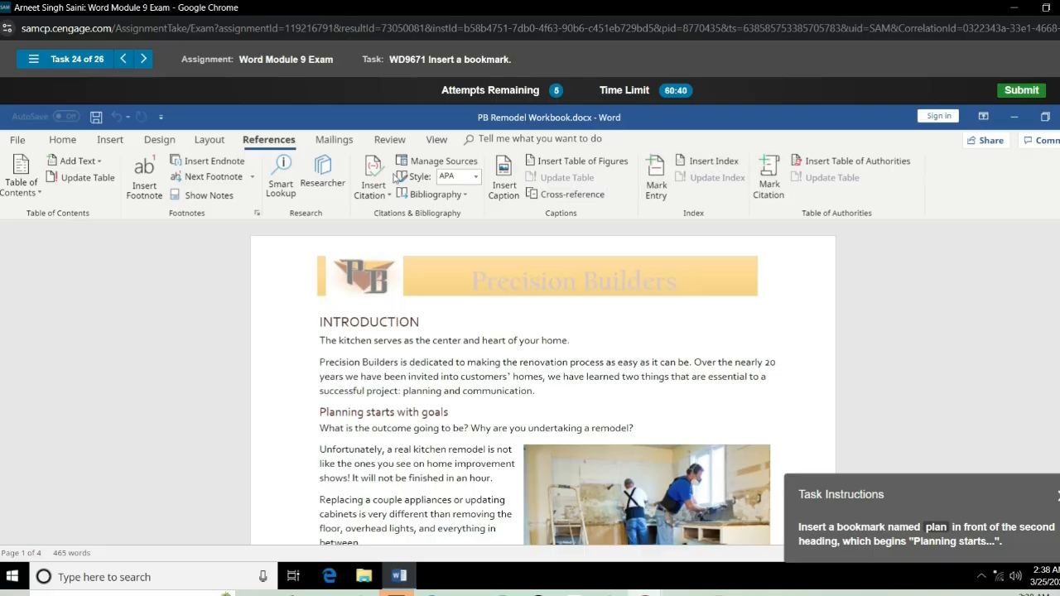
click(112, 140)
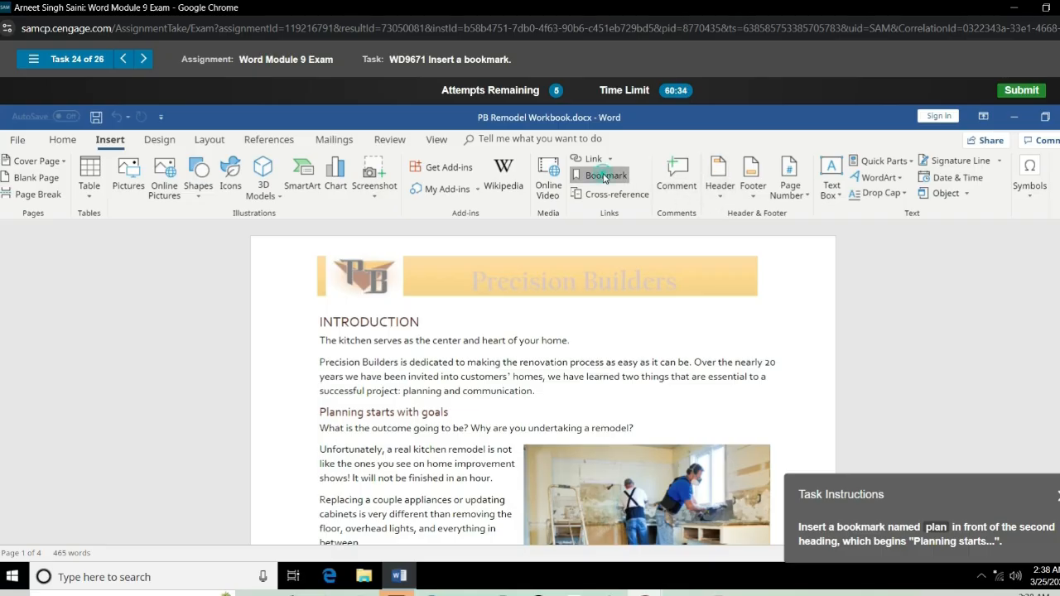
click(604, 176)
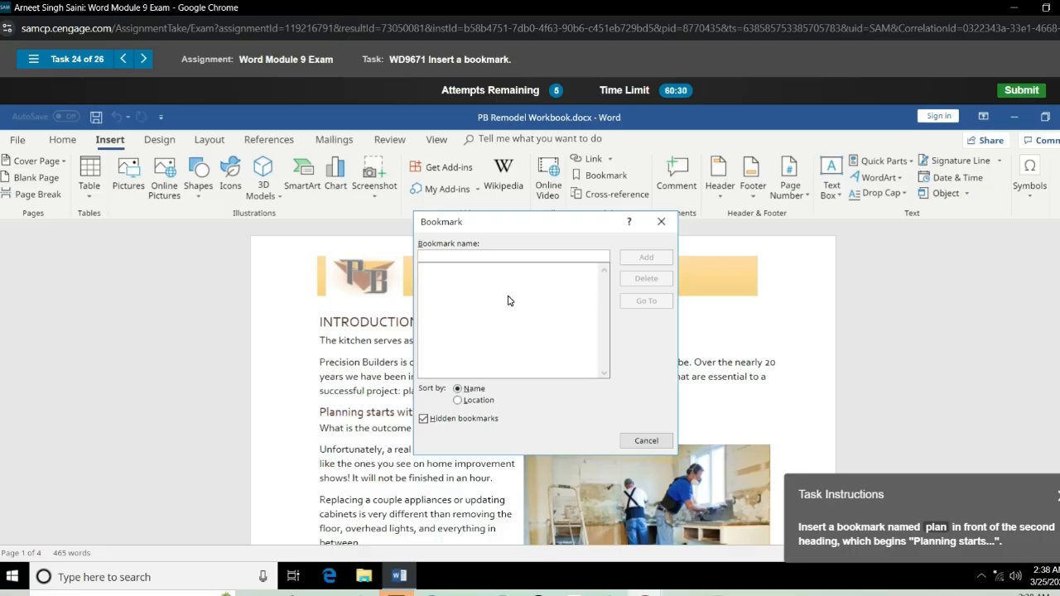
text(p)
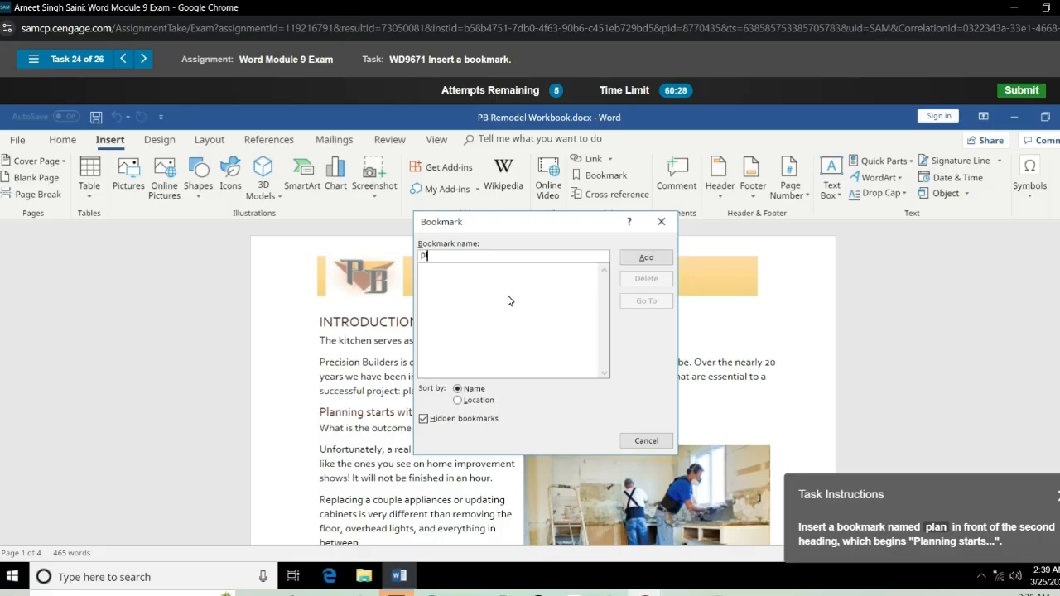
text(lan)
click(647, 260)
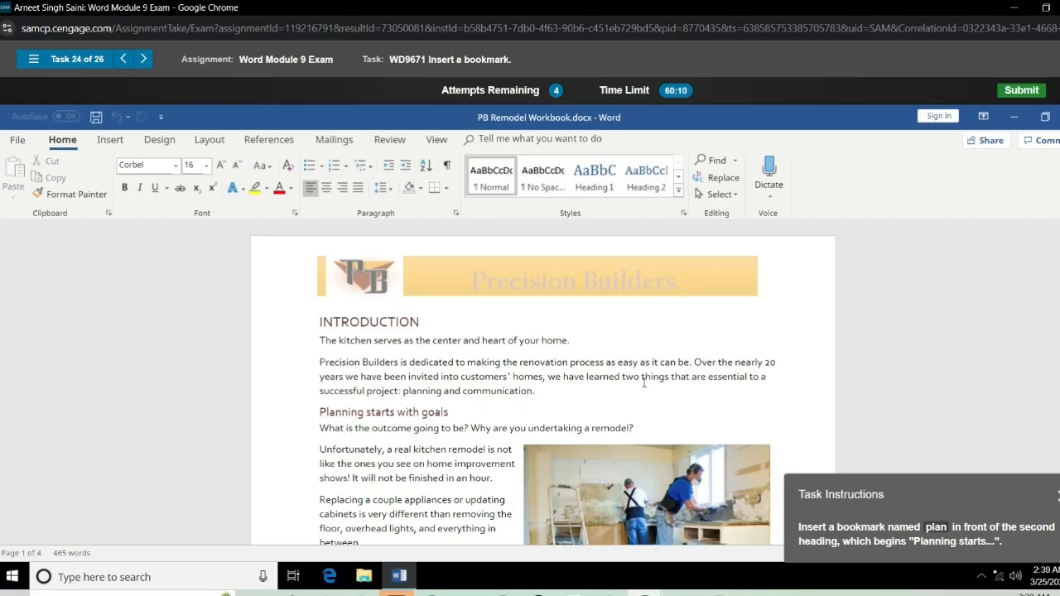
click(463, 411)
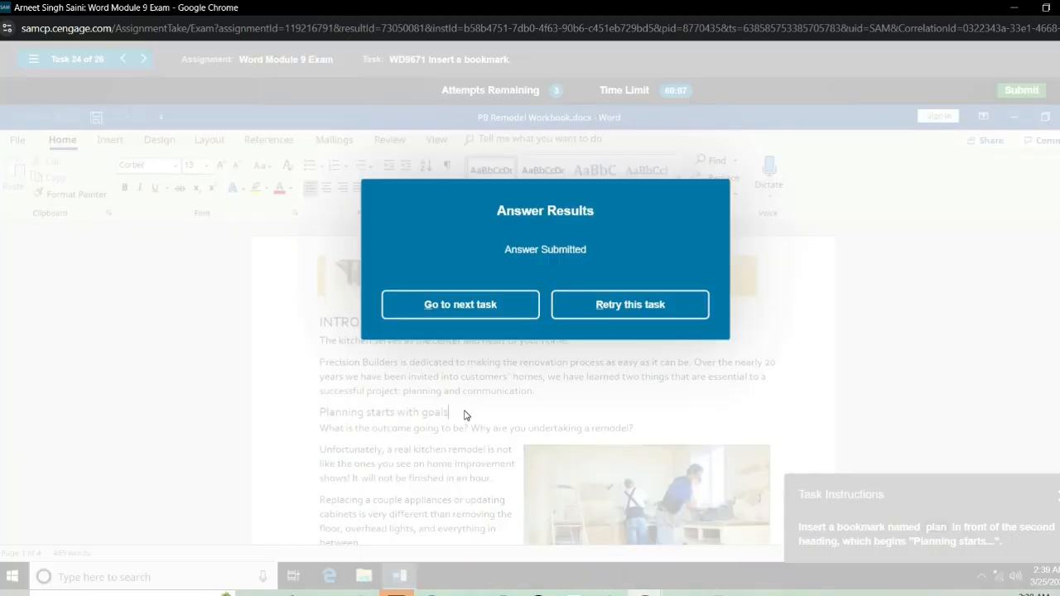
click(593, 312)
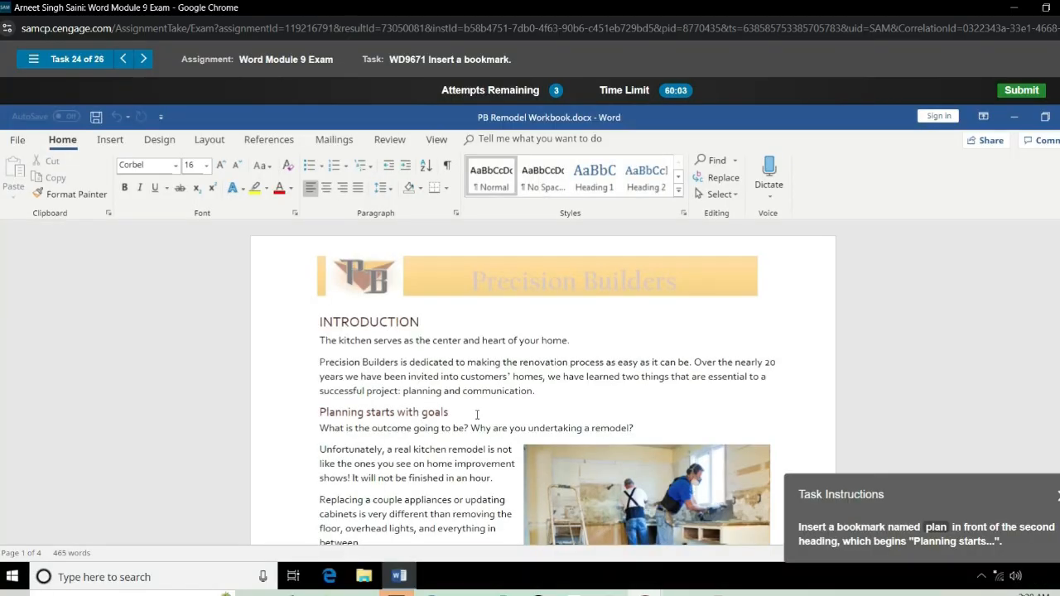
click(477, 414)
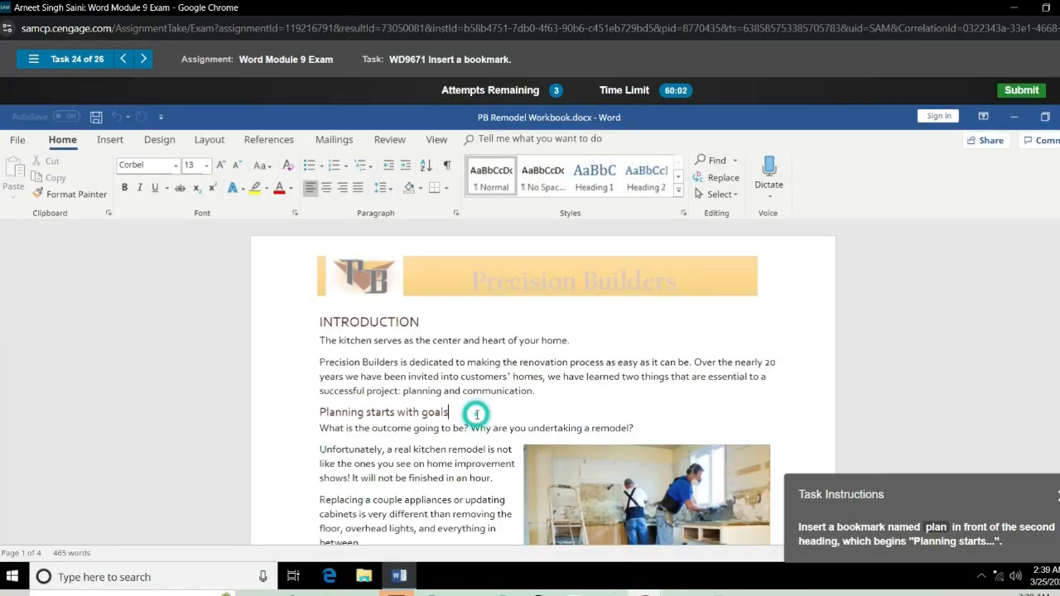
click(110, 140)
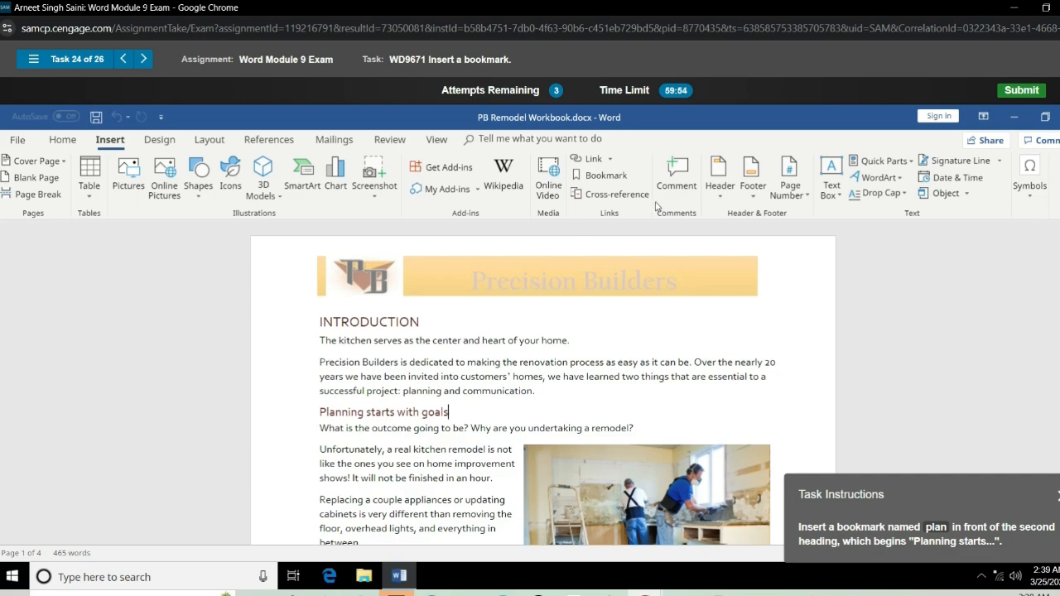
click(620, 184)
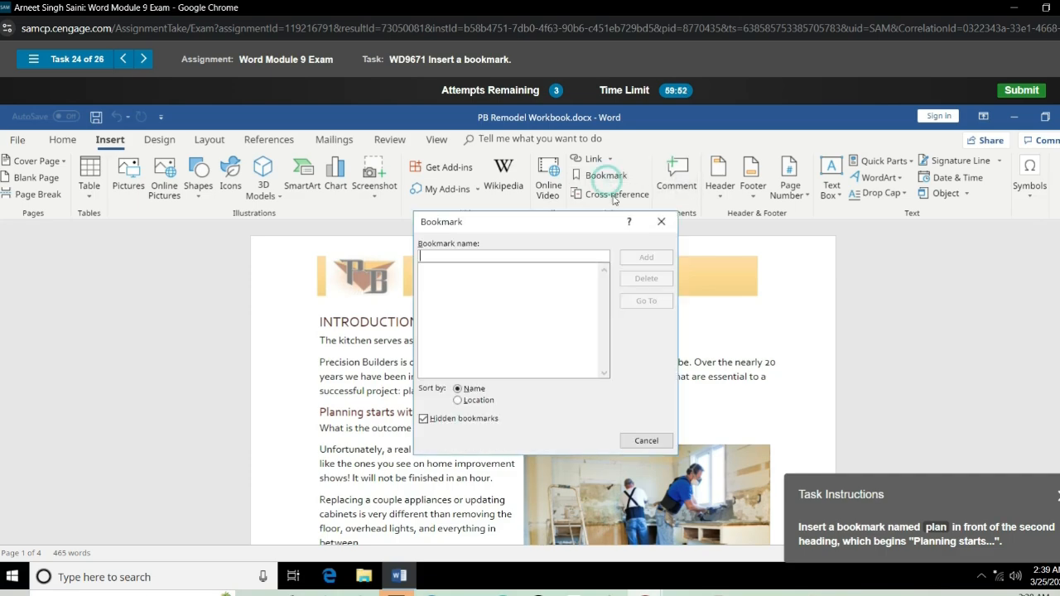
click(534, 258)
text(plan)
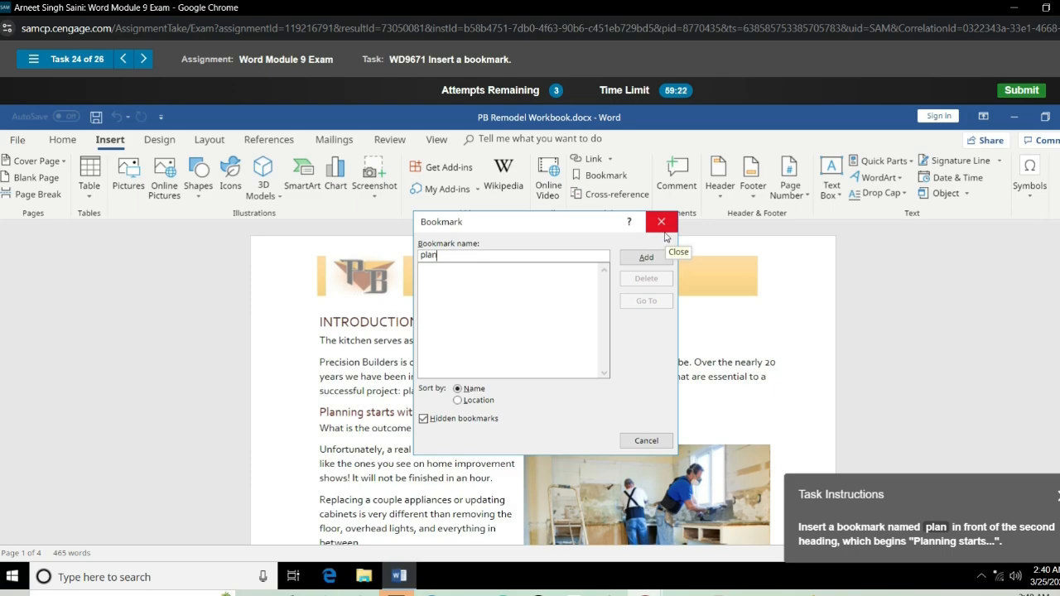
click(646, 441)
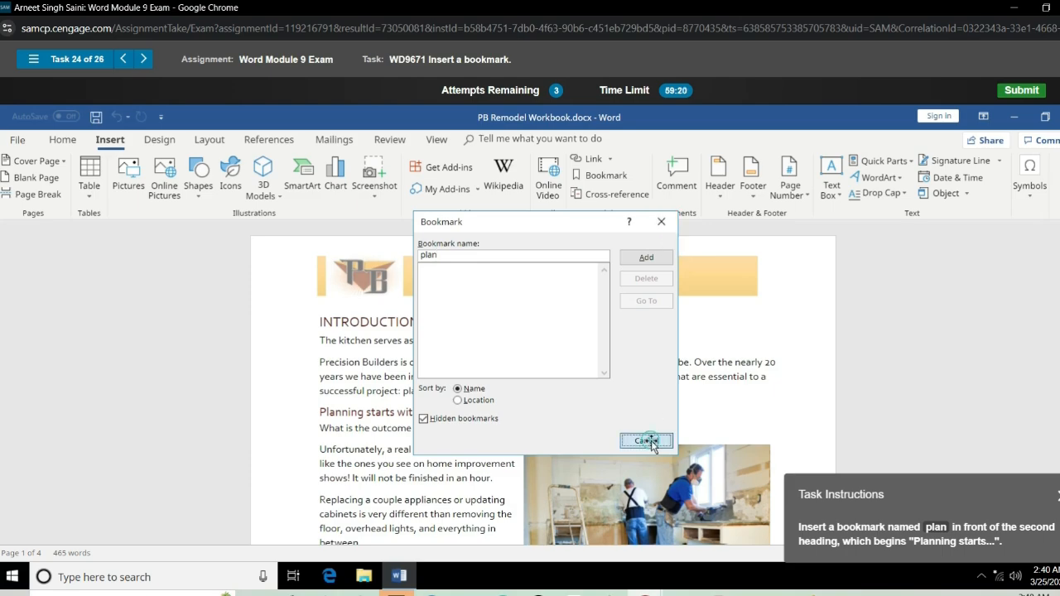
Insert a bookmark named "plan" in front of the "Planning starts with goals" heading.
click(315, 411)
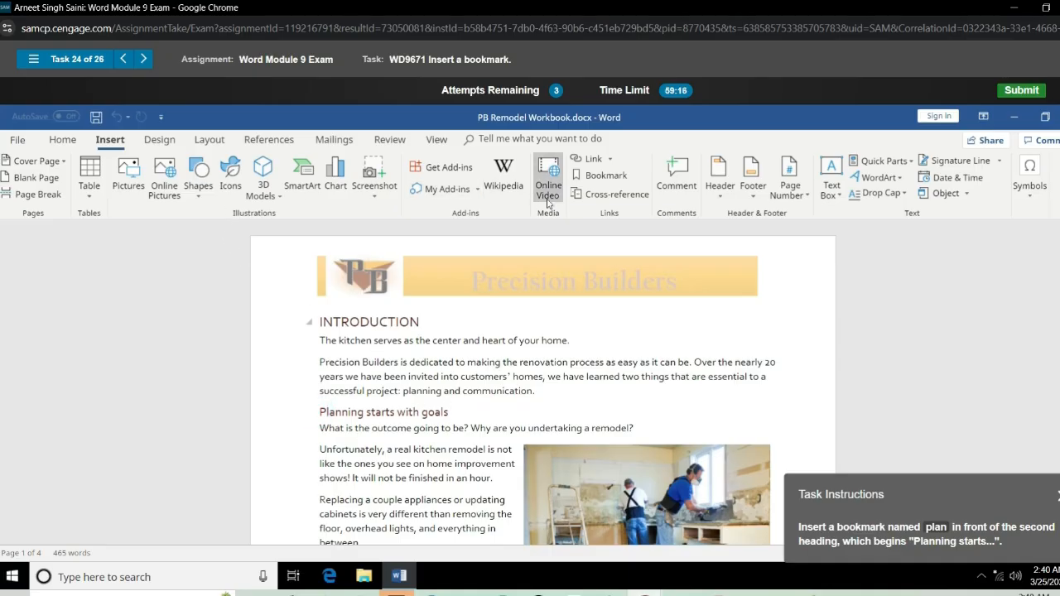
click(614, 180)
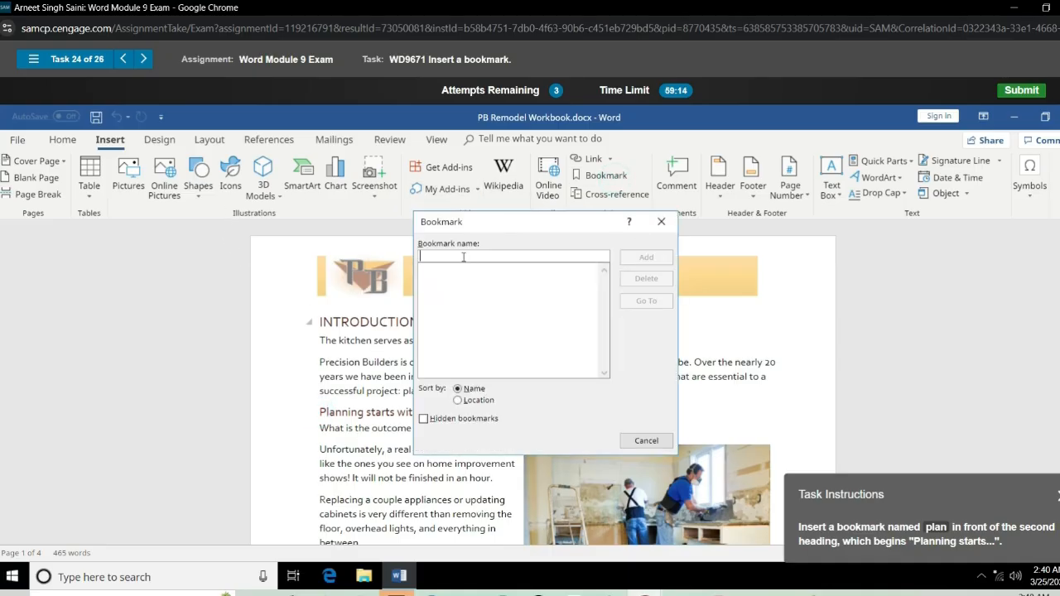
text(plan)
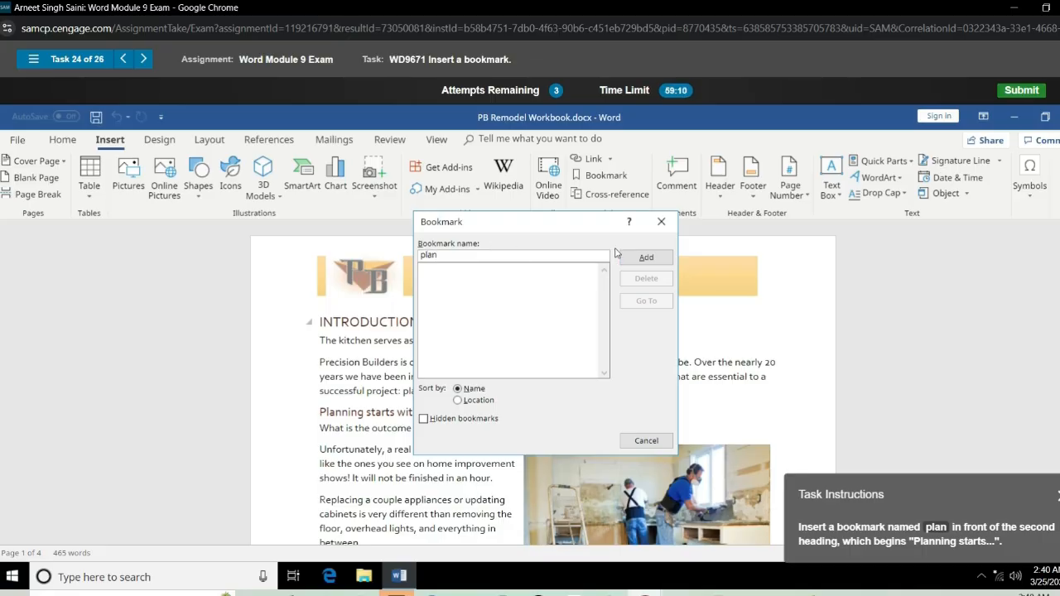
click(646, 258)
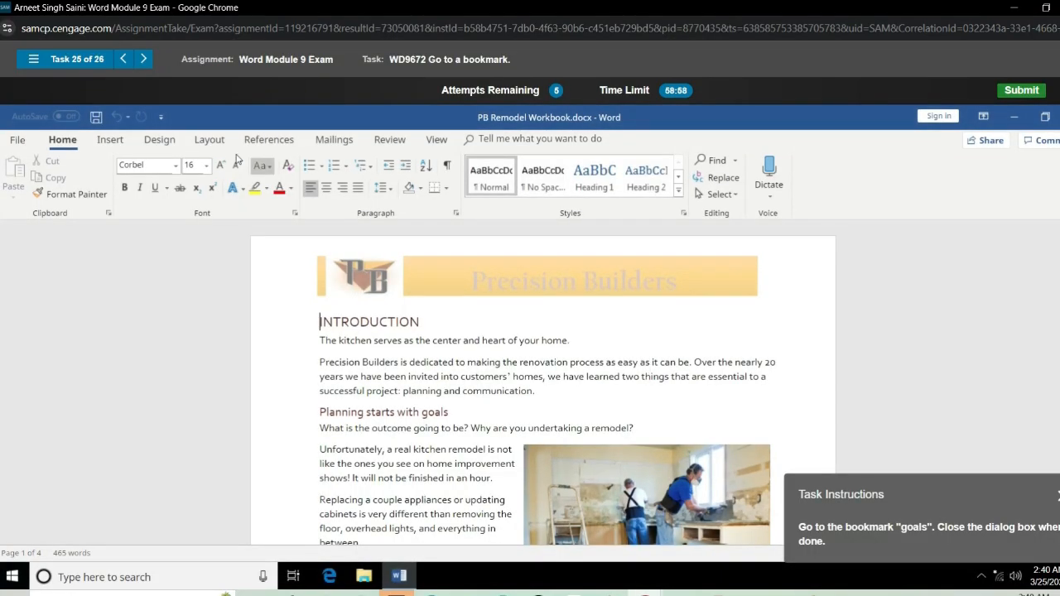
Go to the existing bookmark "goals" and close the Bookmark dialog.
click(210, 143)
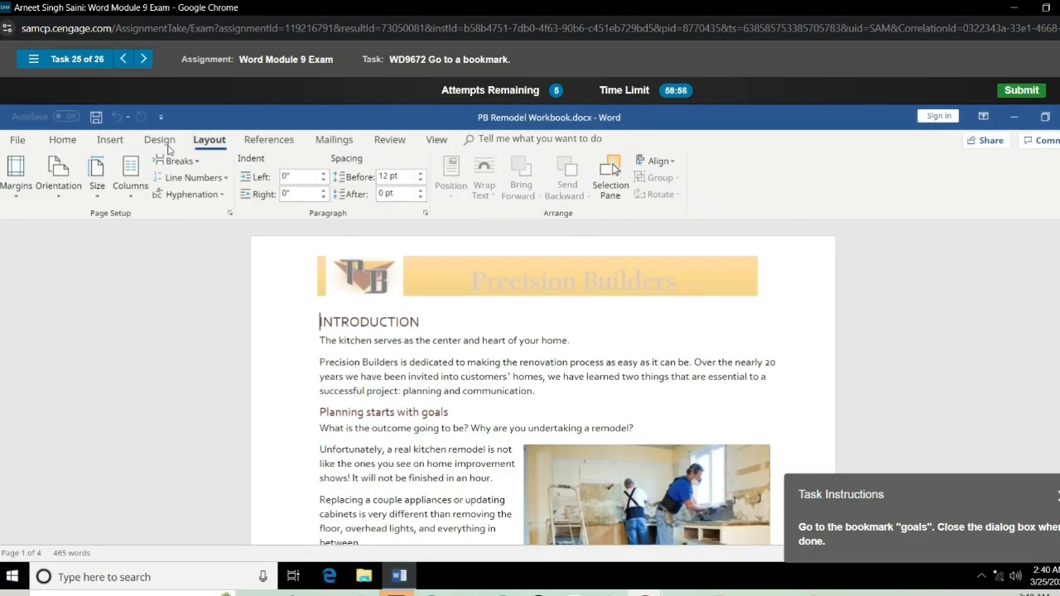
click(110, 139)
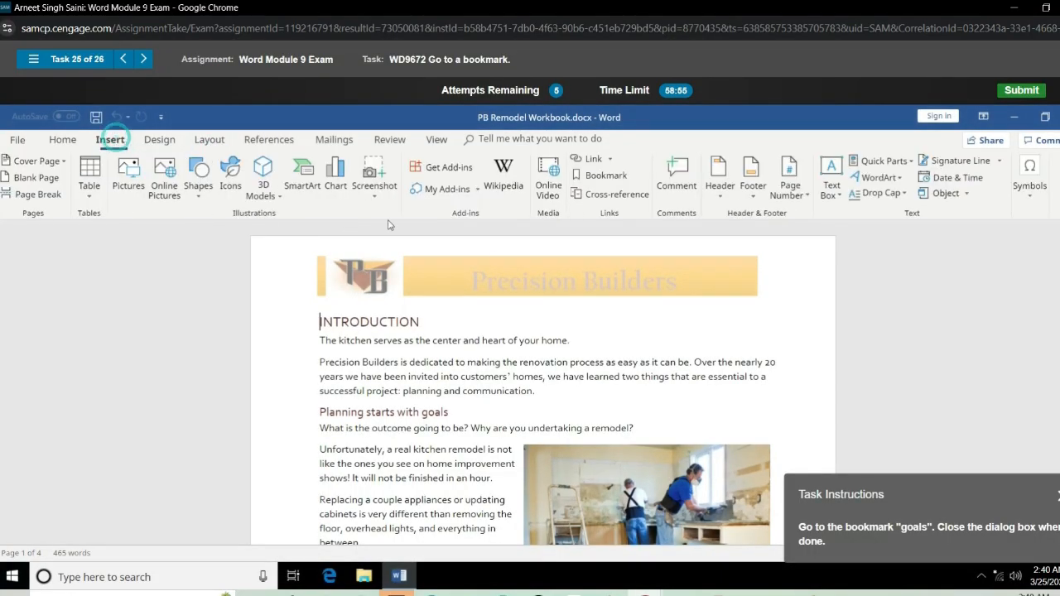
click(603, 182)
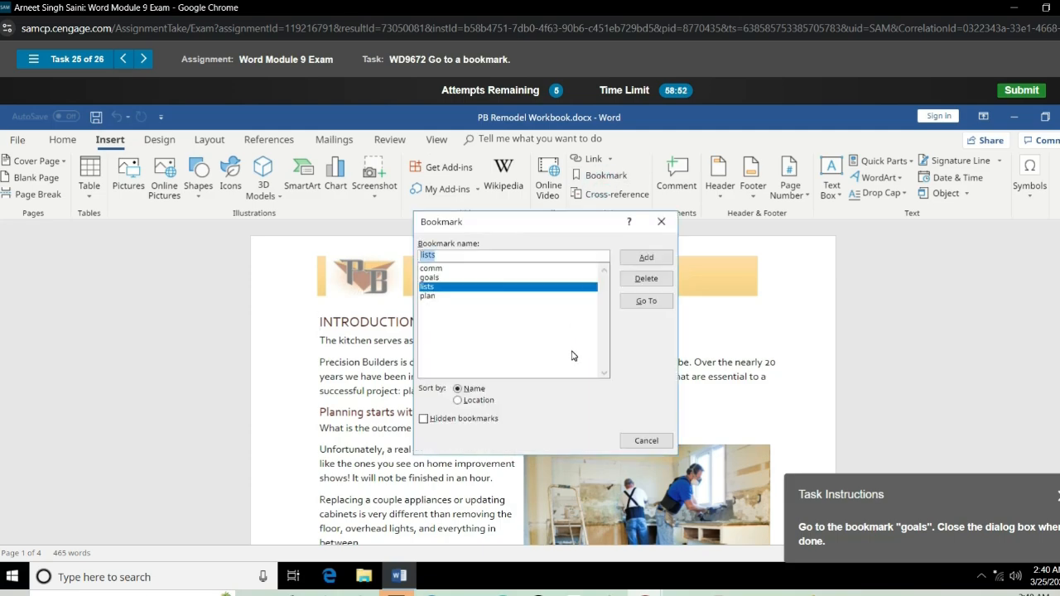
click(444, 279)
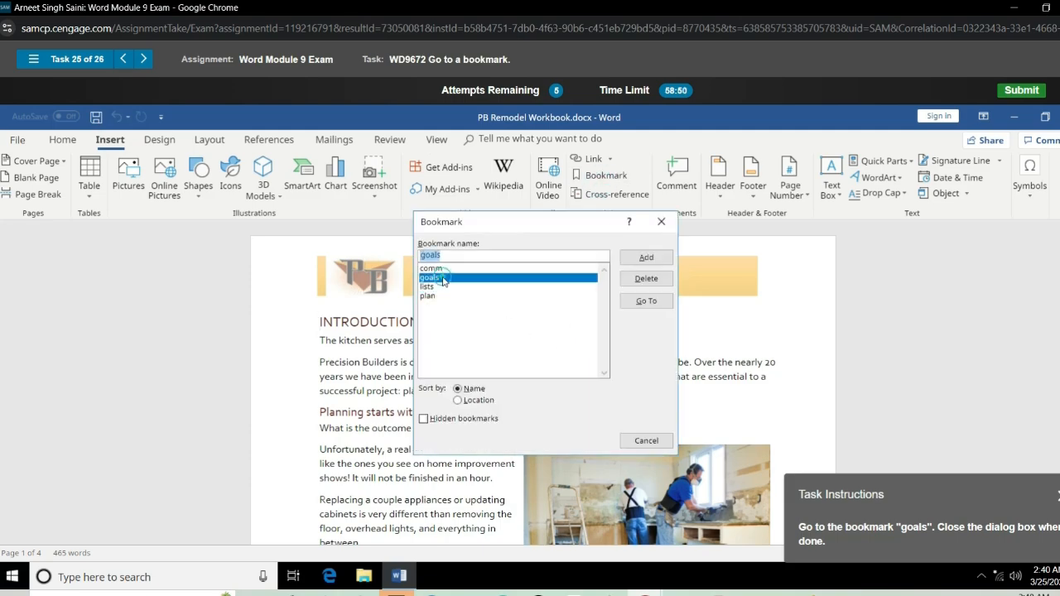
click(647, 302)
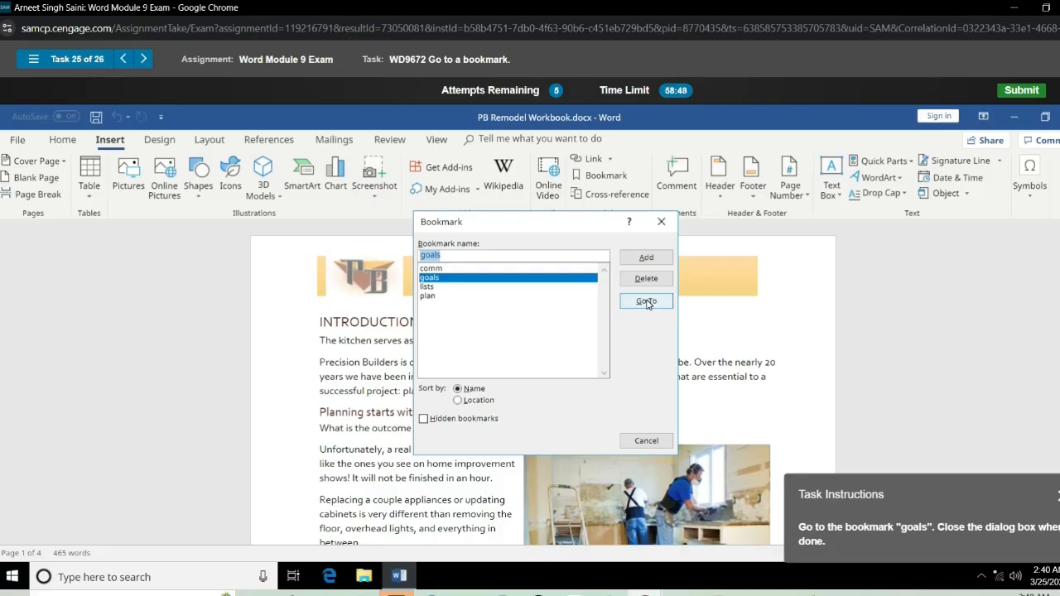
click(663, 441)
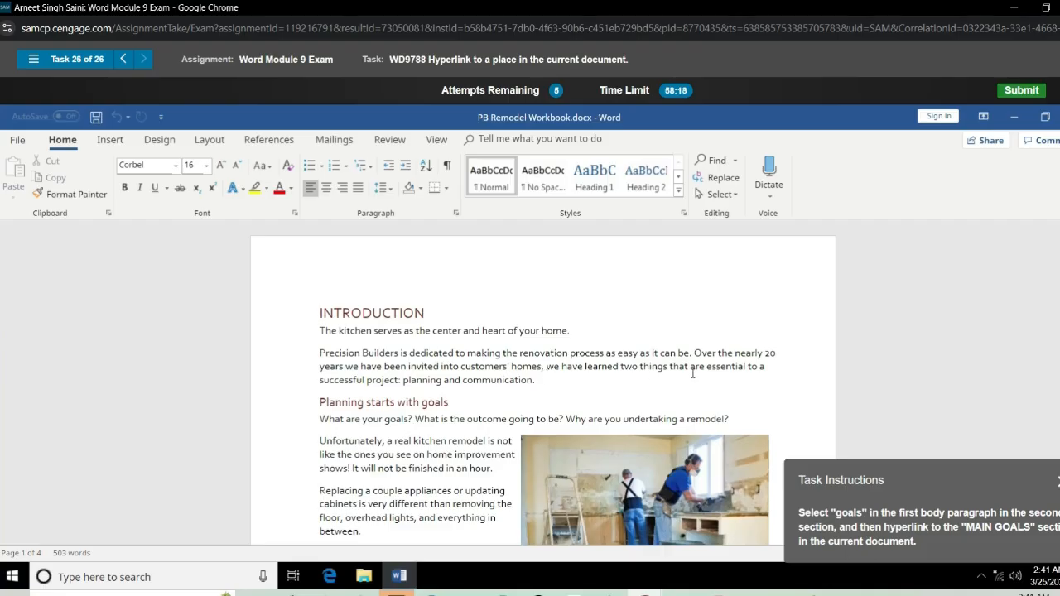
Hyperlink the word "goals" in the first body paragraph under "Planning starts with goals" to the "MAIN GOALS" heading in this document.
scroll(368, 381, down, 1)
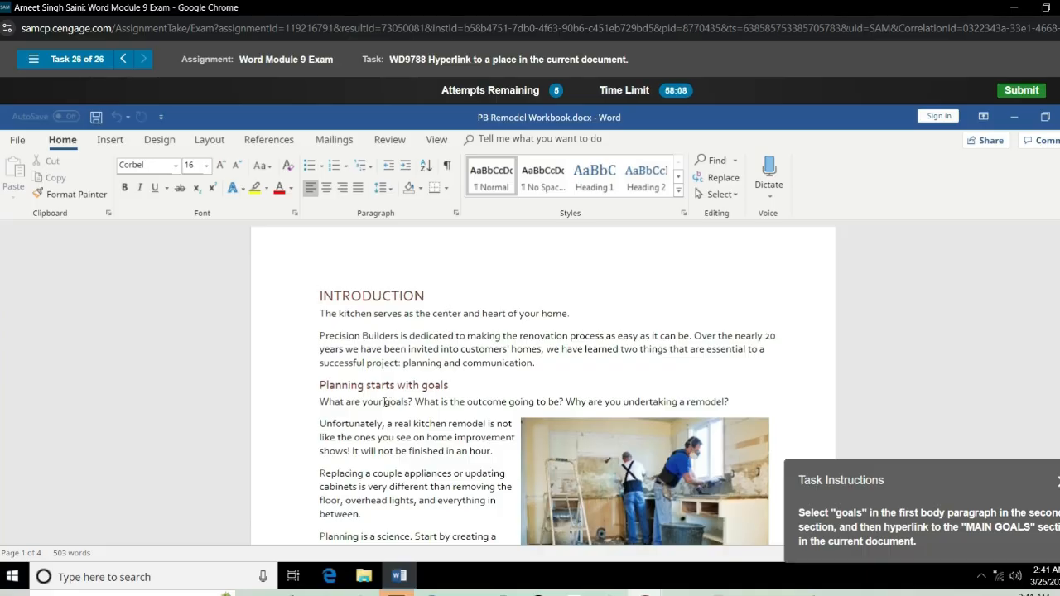
drag(383, 403, 406, 402)
click(385, 403)
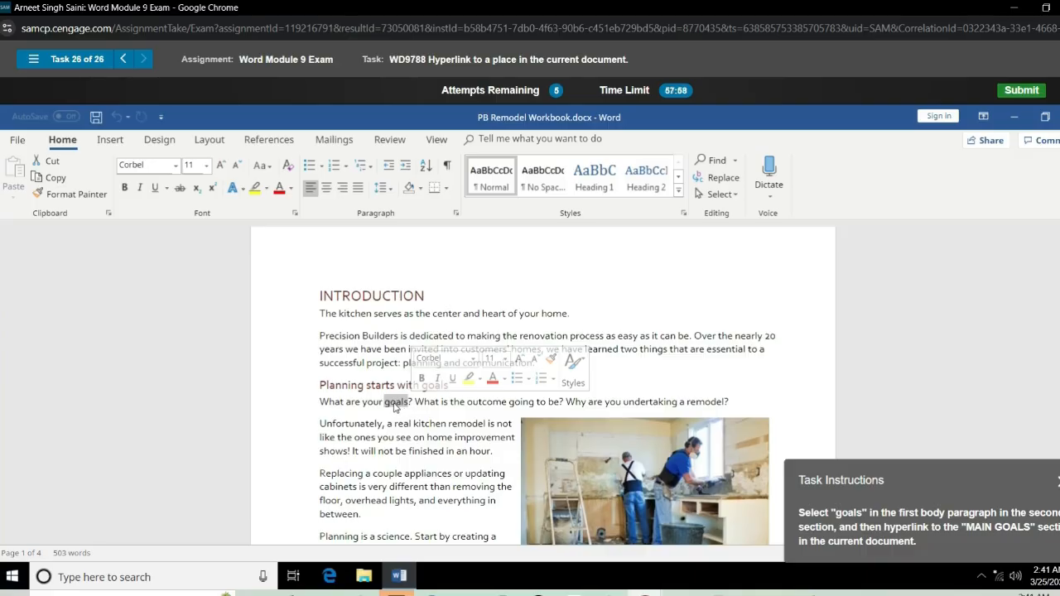
right_click(395, 405)
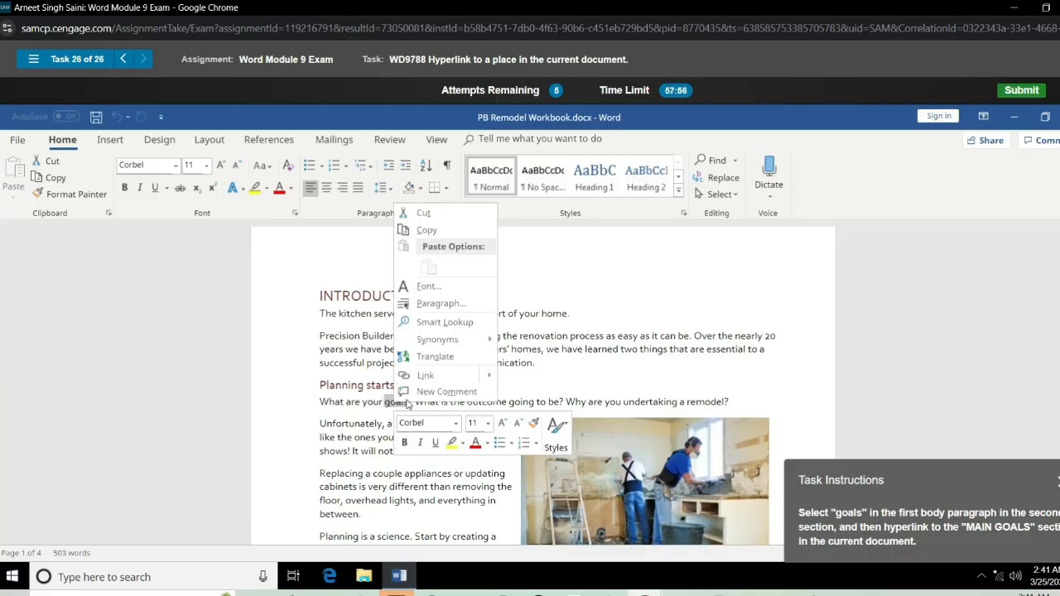
mouse_move(490, 379)
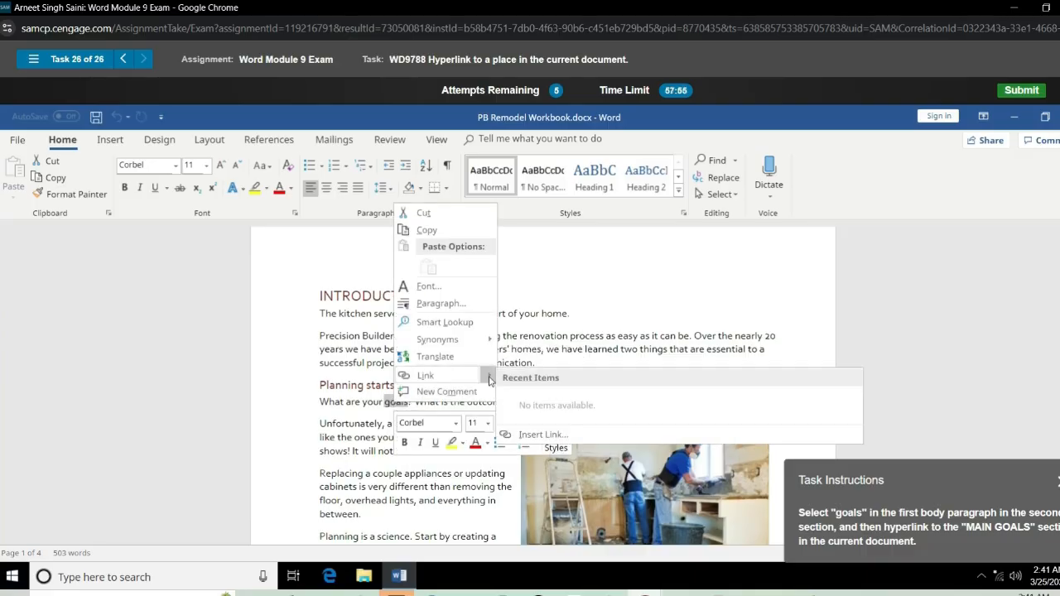
click(557, 432)
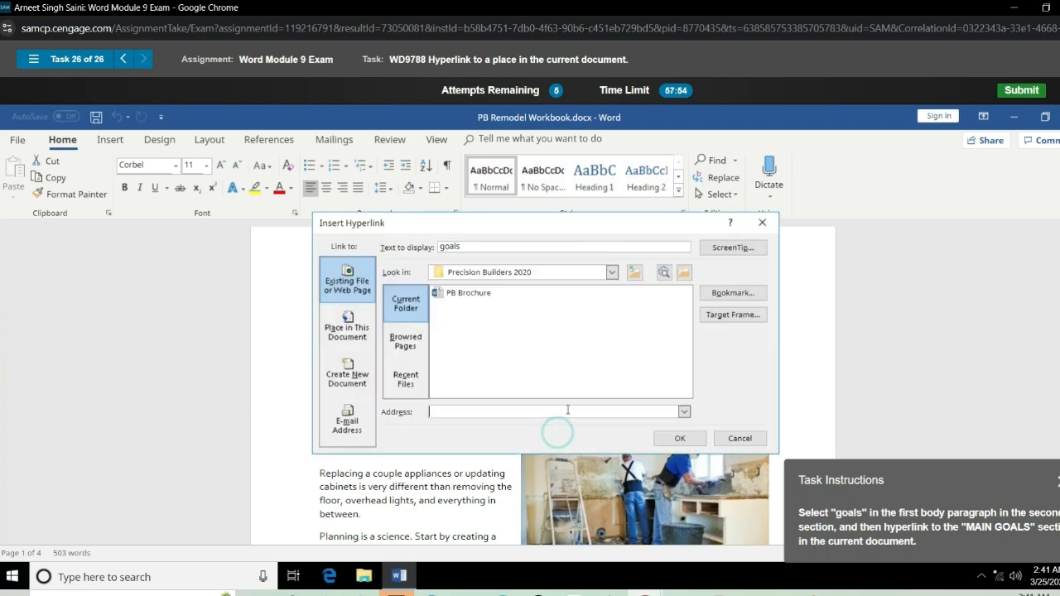
click(365, 330)
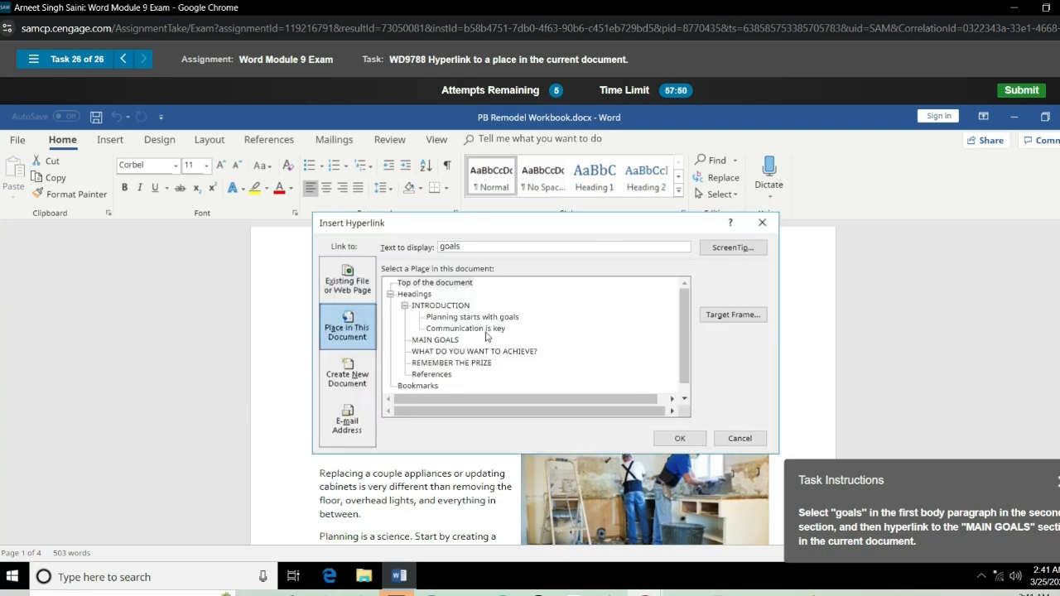
click(437, 339)
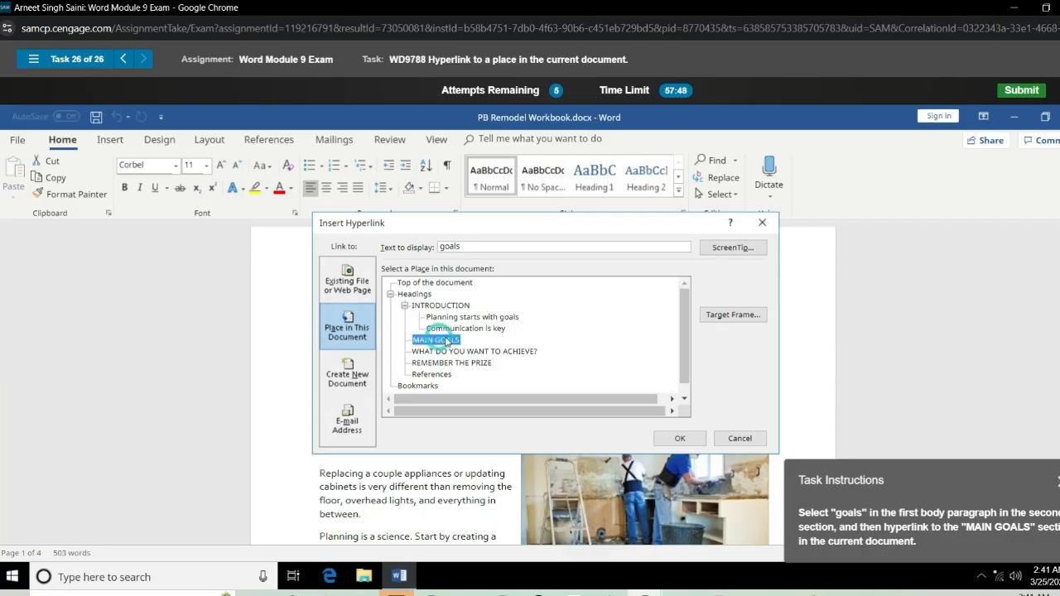
click(681, 439)
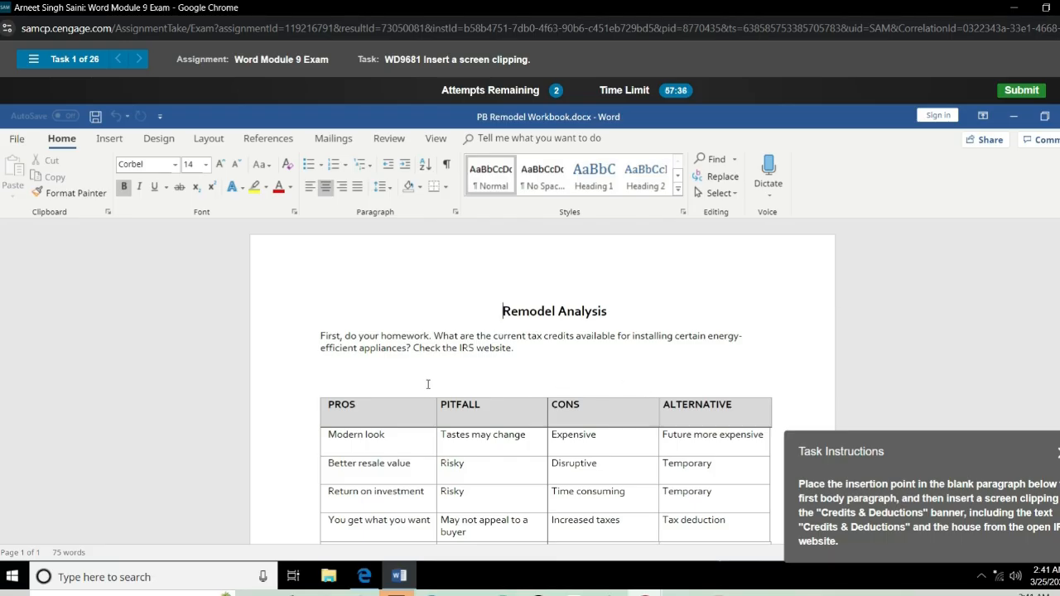
Insert a screen clipping of the IRS "Credits & Deductions" banner, including the house, in the blank paragraph below the first body paragraph.
click(335, 363)
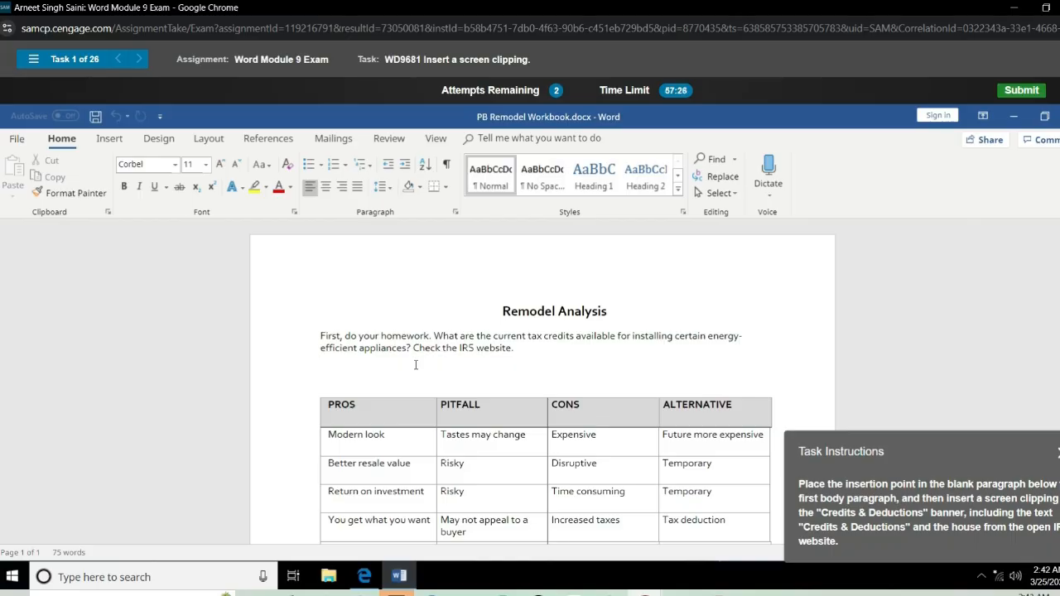
click(109, 139)
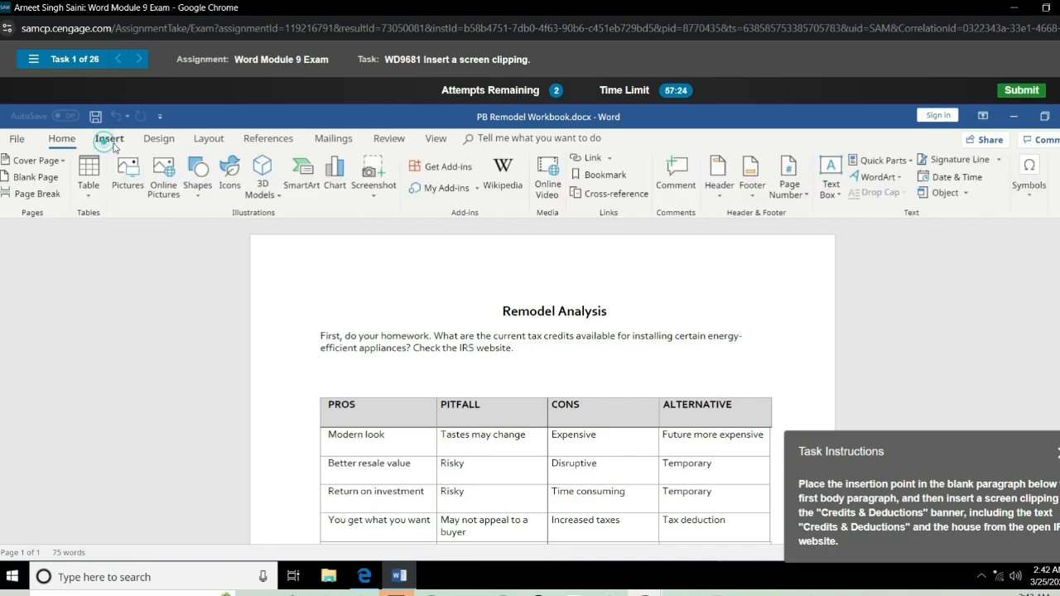
click(374, 175)
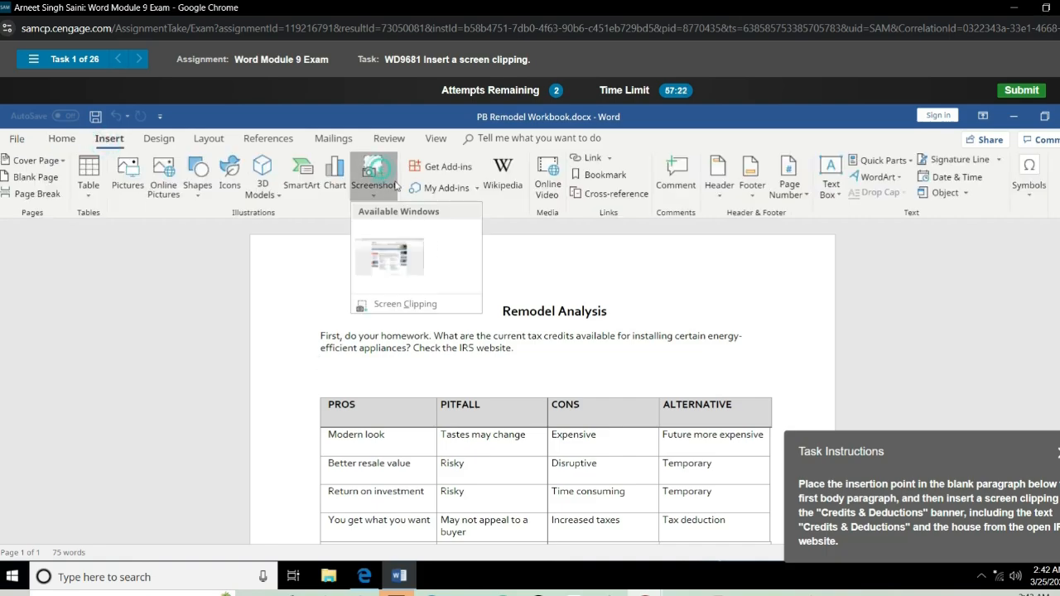
click(386, 304)
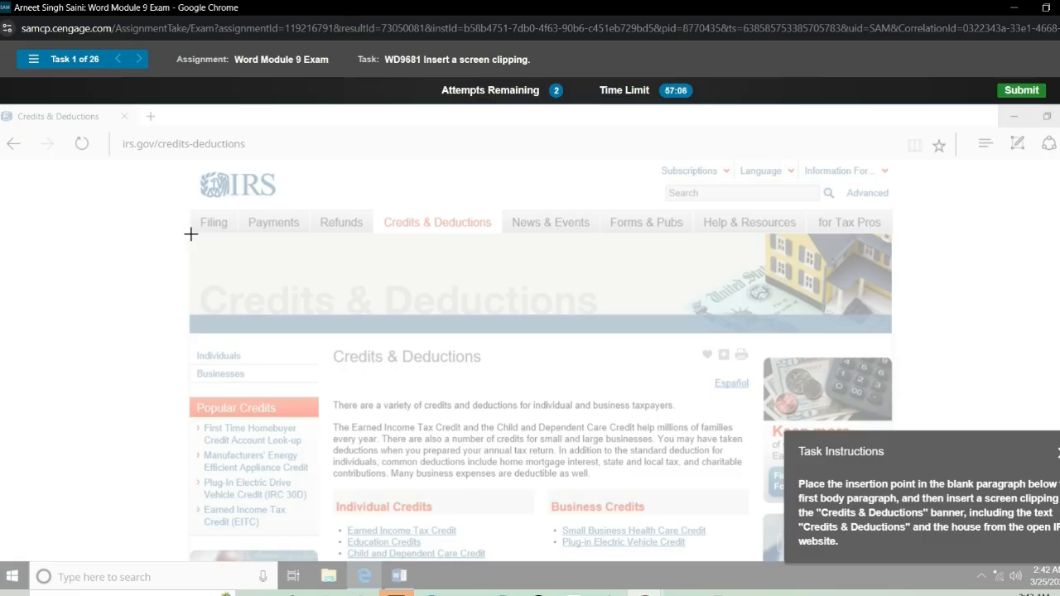
drag(189, 234, 891, 315)
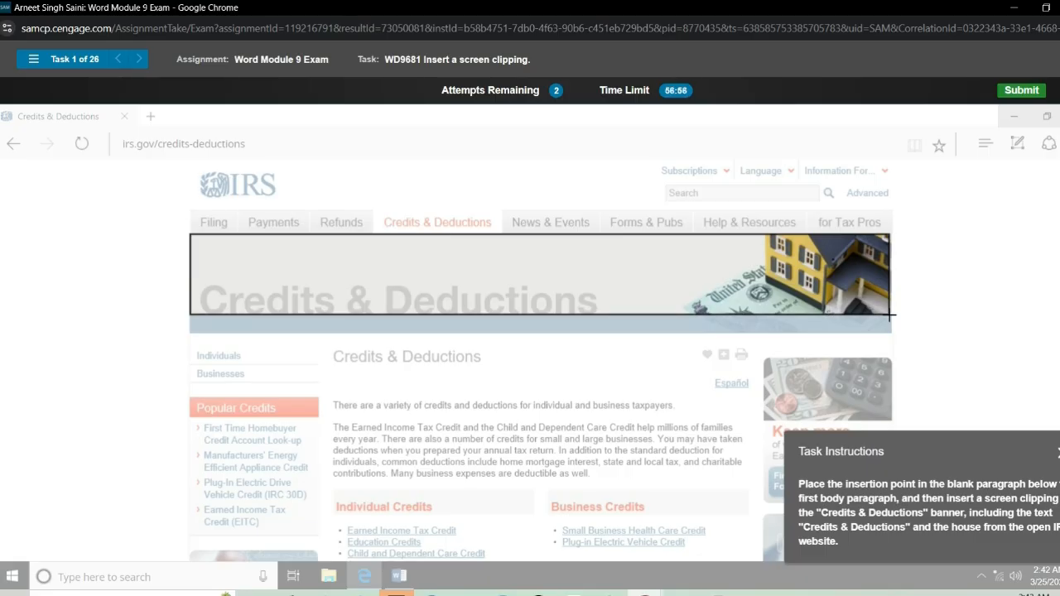
drag(890, 315, 892, 316)
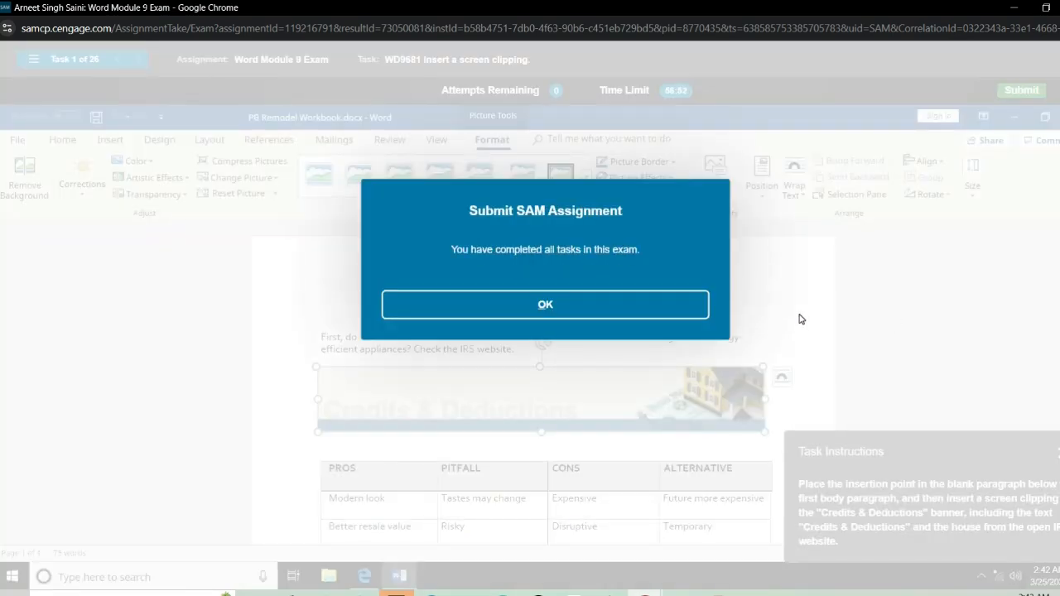
Acknowledge the exam's completion and open the results report in a maximized window.
click(542, 303)
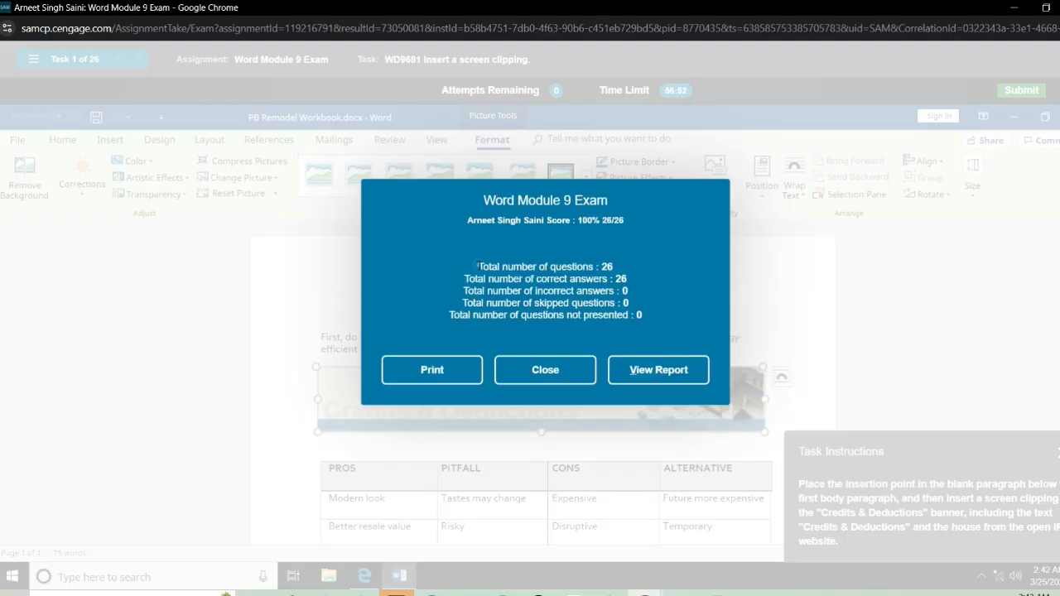
mouse_move(478, 266)
mouse_down()
mouse_move(619, 263)
mouse_move(627, 279)
mouse_move(465, 279)
mouse_up()
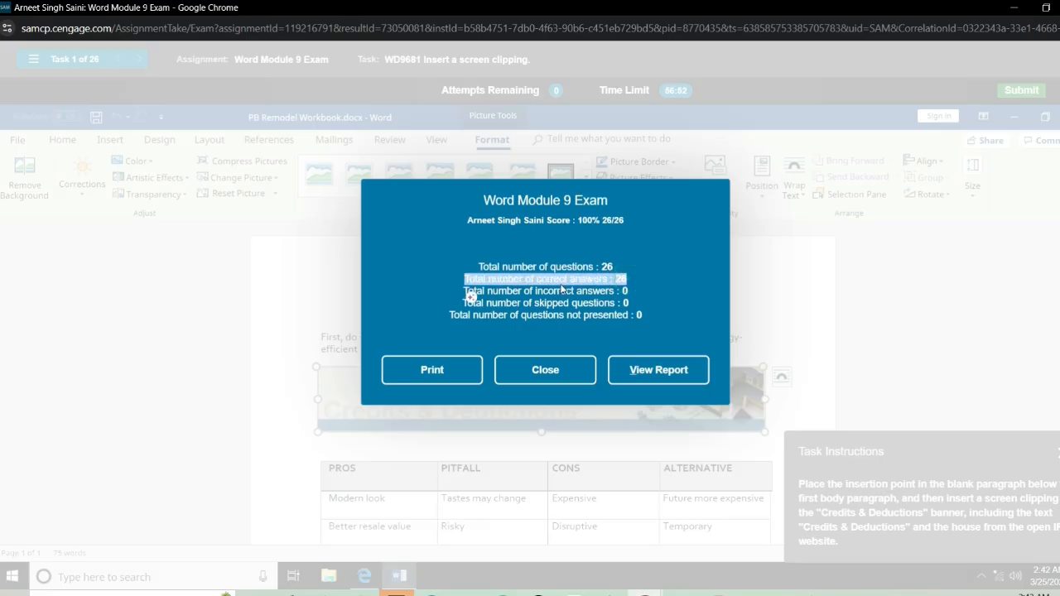
click(469, 299)
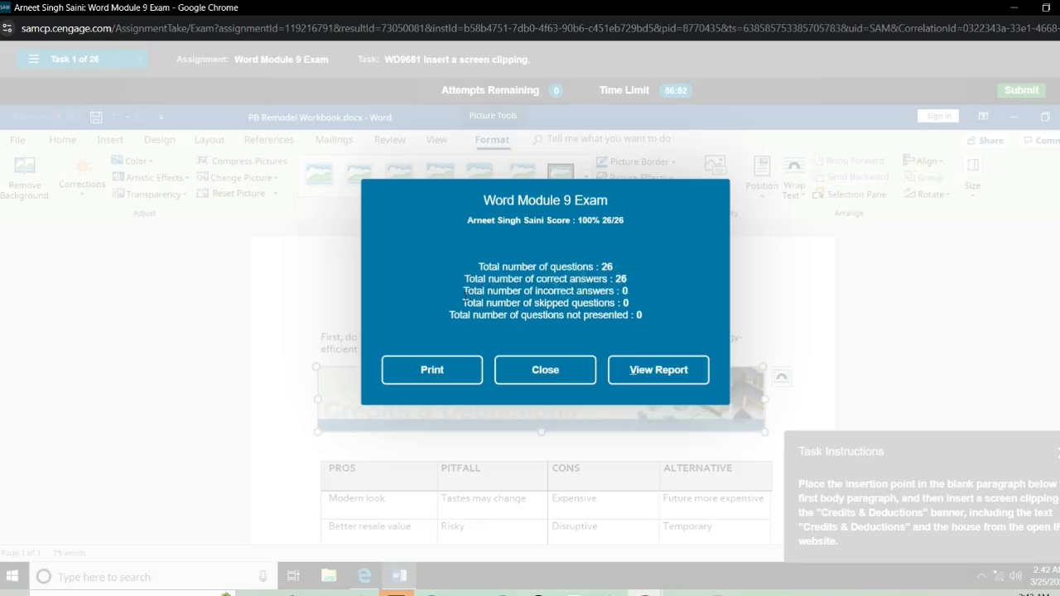
click(659, 372)
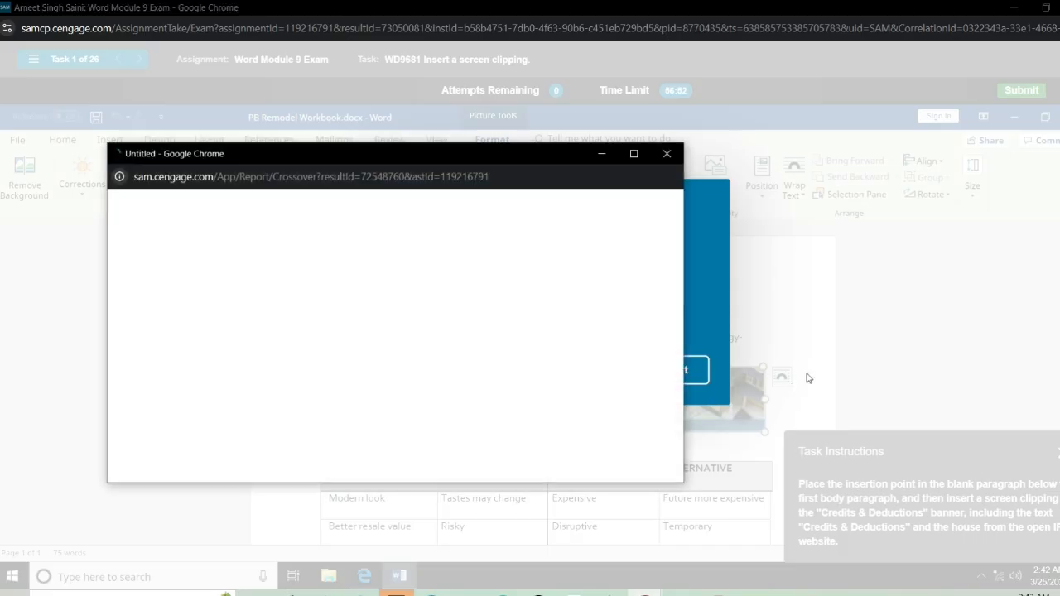
click(633, 154)
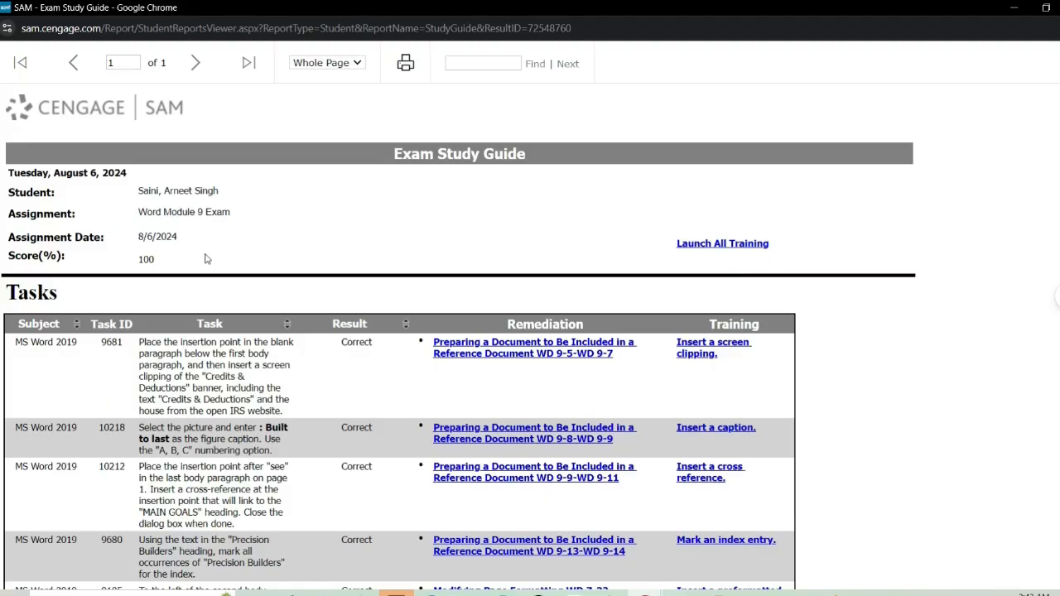
Check the assignment date and score in the Exam Study Guide report.
double_click(184, 240)
click(138, 242)
click(93, 269)
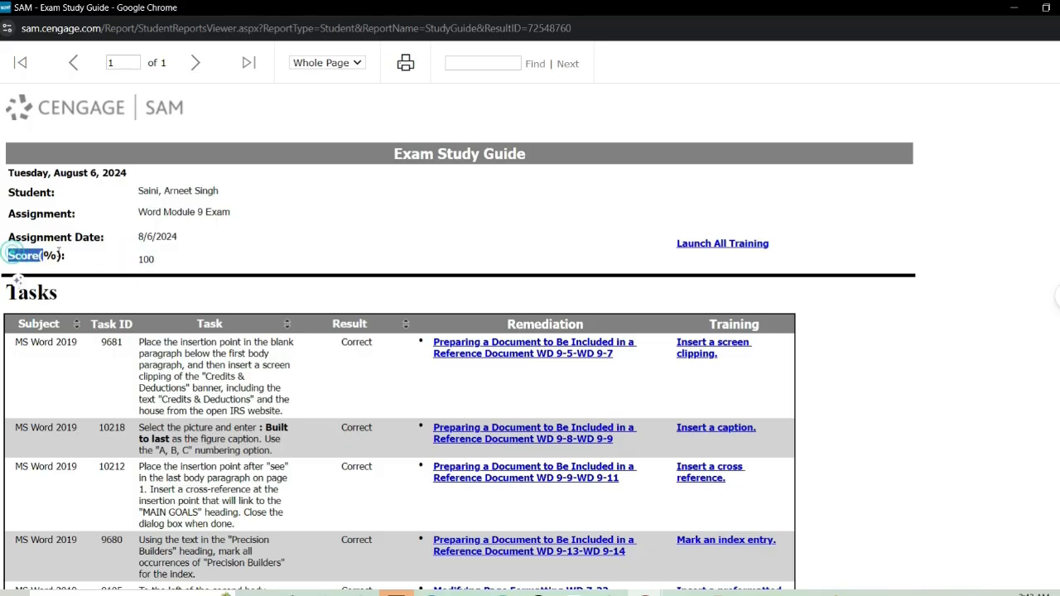